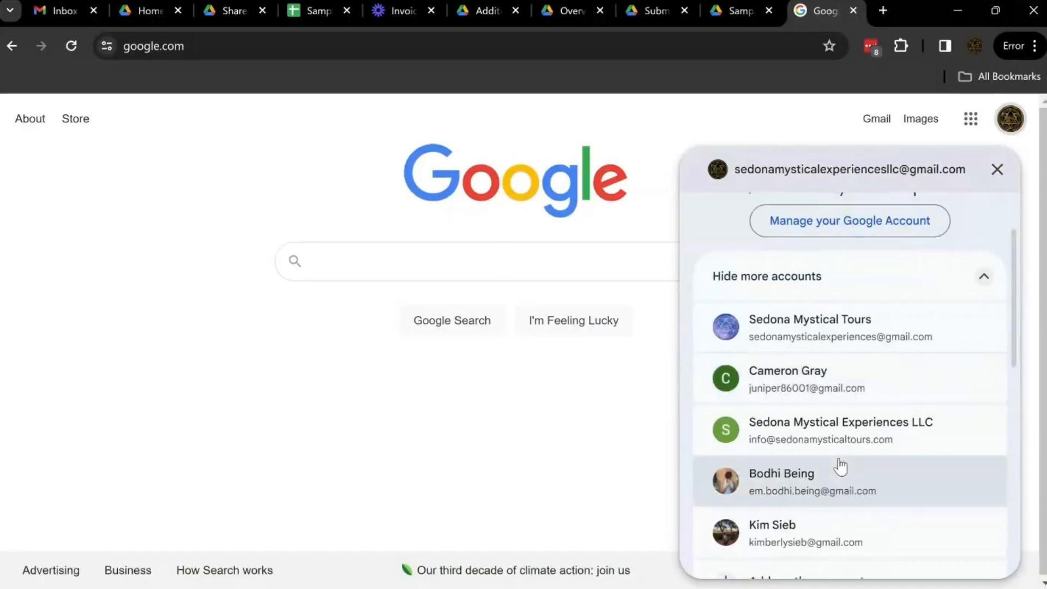
# Close the account switcher and open Google Drive from the Google apps launcher
pyautogui.scroll(2, 840, 466)
pyautogui.click(559, 155)
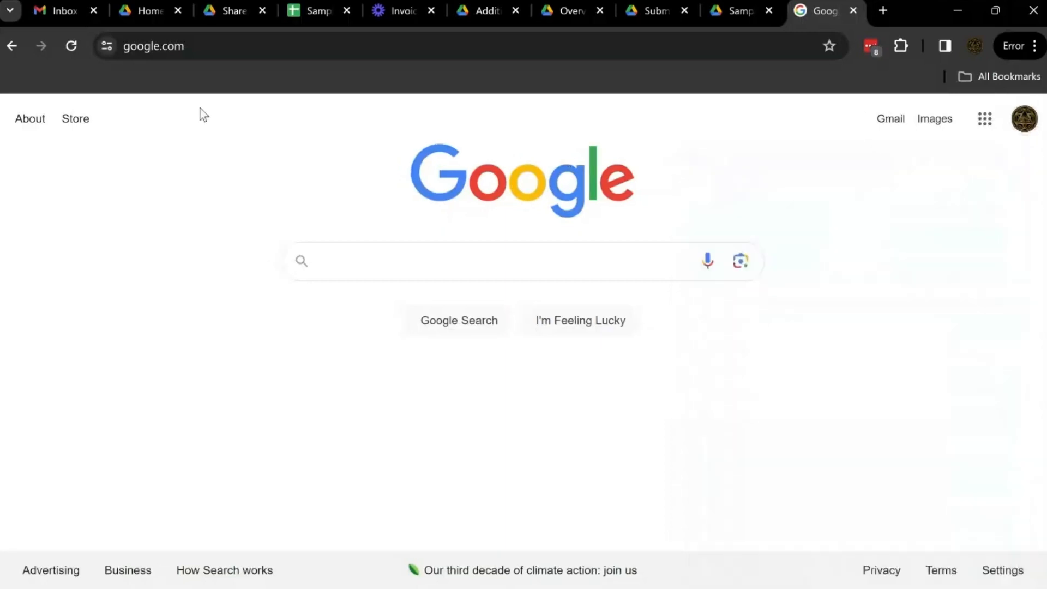
pyautogui.click(143, 11)
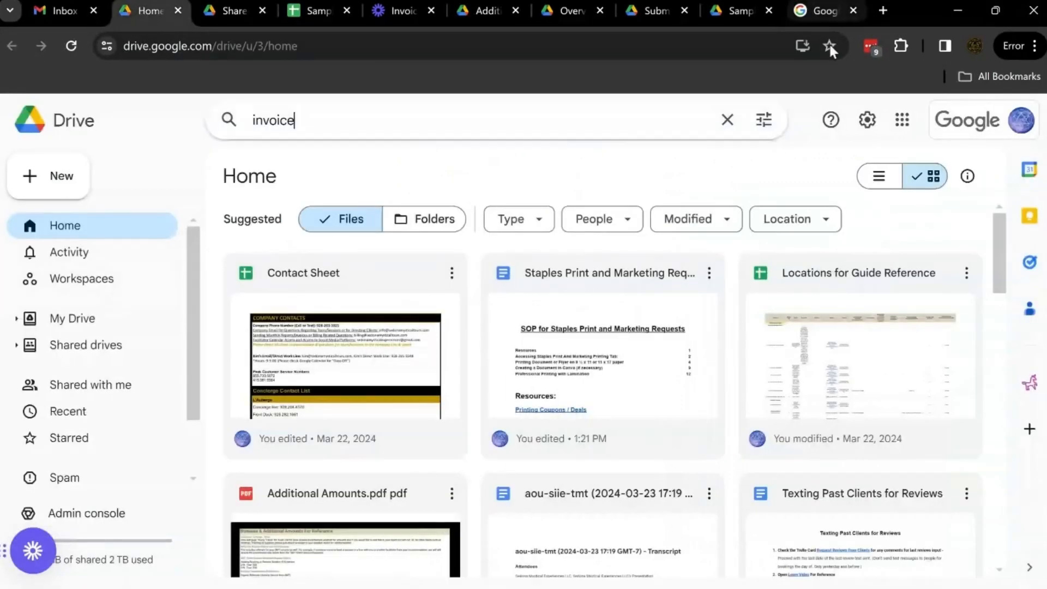
pyautogui.click(815, 10)
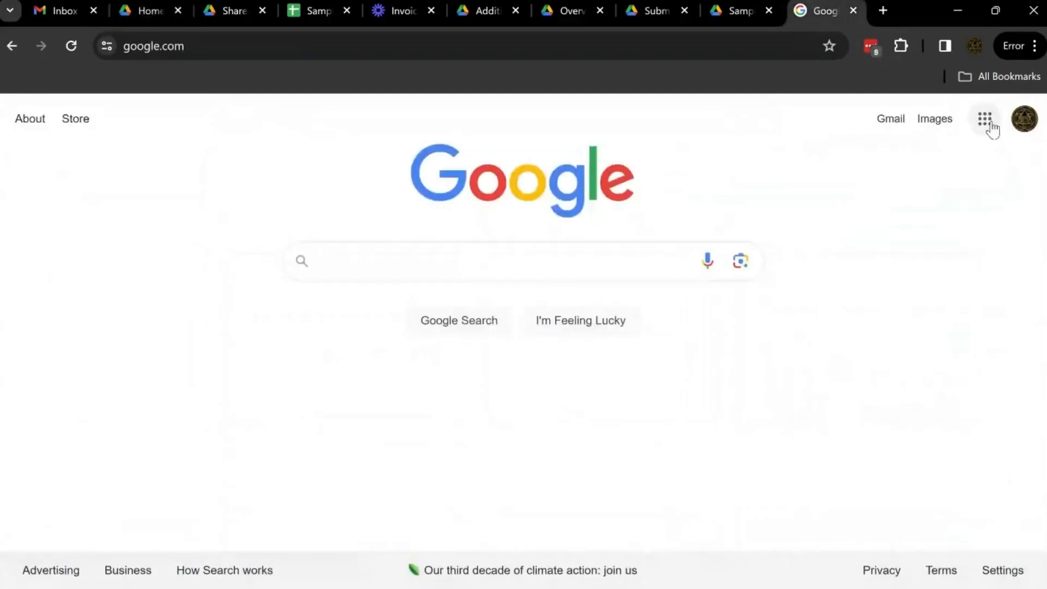
pyautogui.click(986, 121)
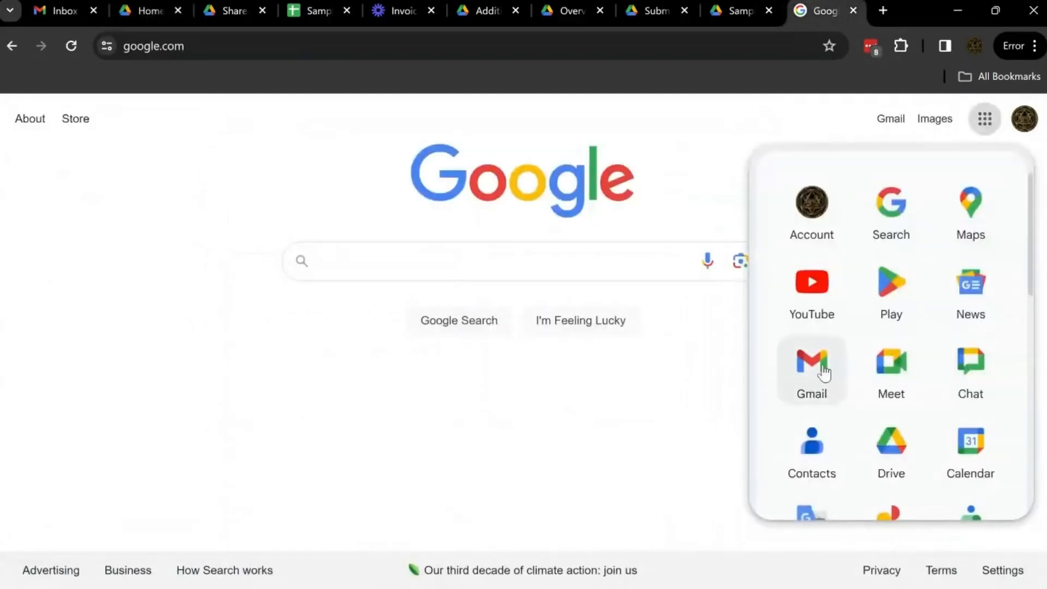
pyautogui.click(893, 445)
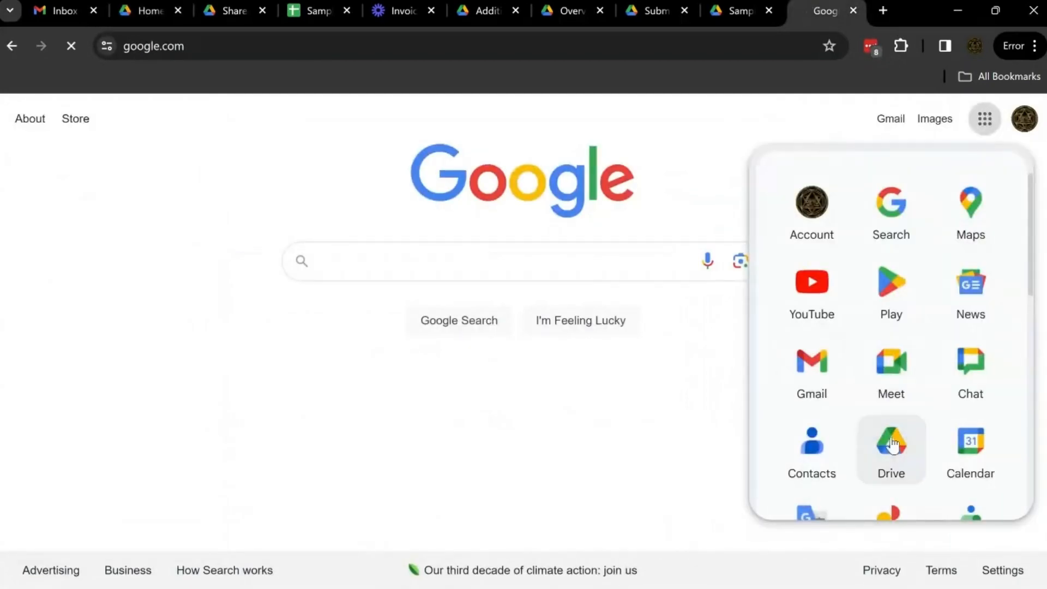
# Switch between the Drive Home and Shared with me tabs, then to the Sample Invoice 2024 spreadsheet
pyautogui.click(146, 11)
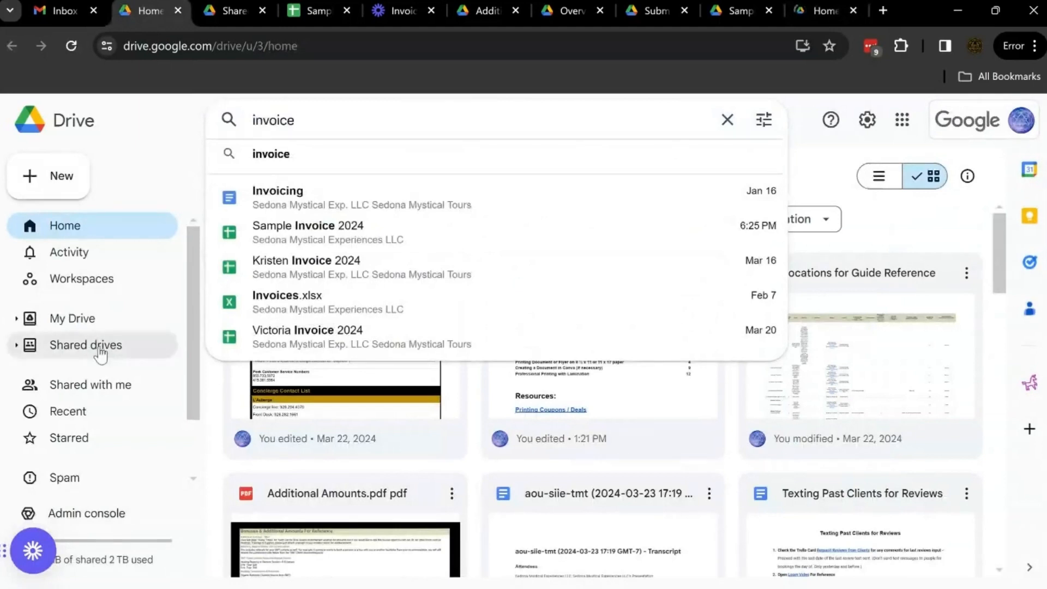
pyautogui.click(100, 383)
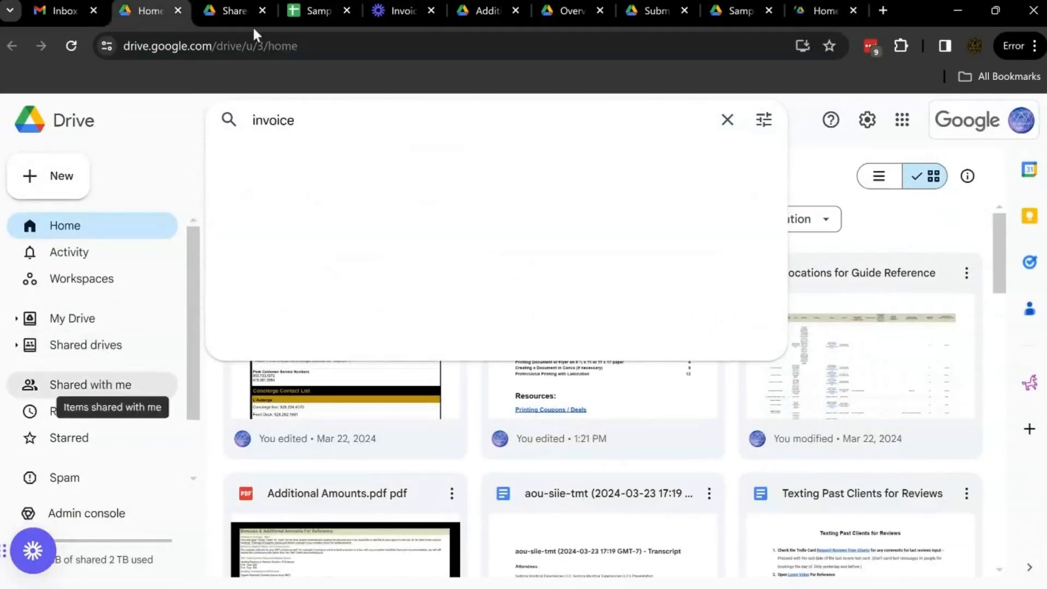
pyautogui.click(225, 12)
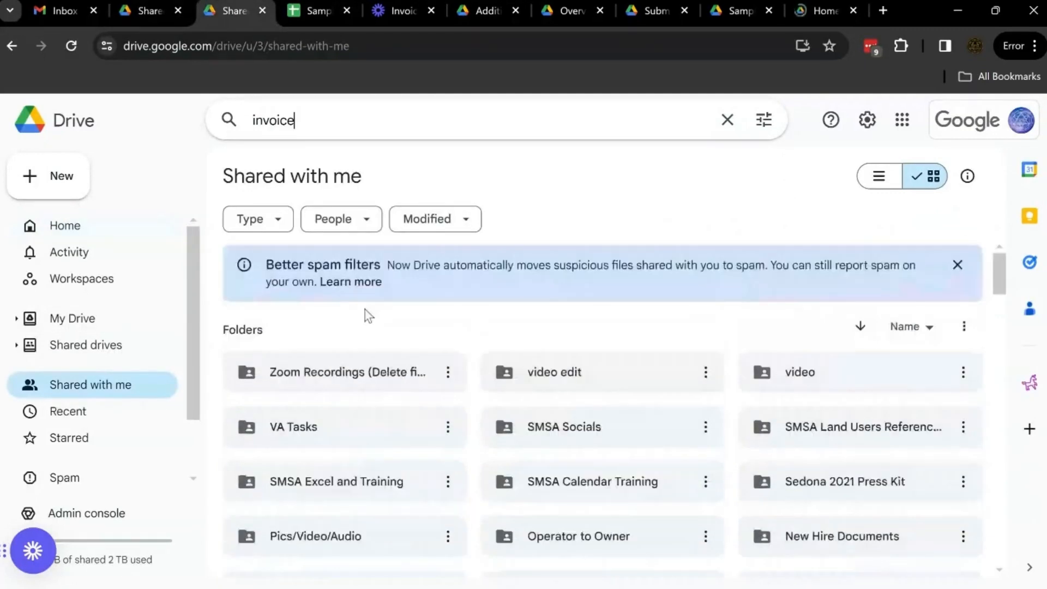
pyautogui.click(306, 11)
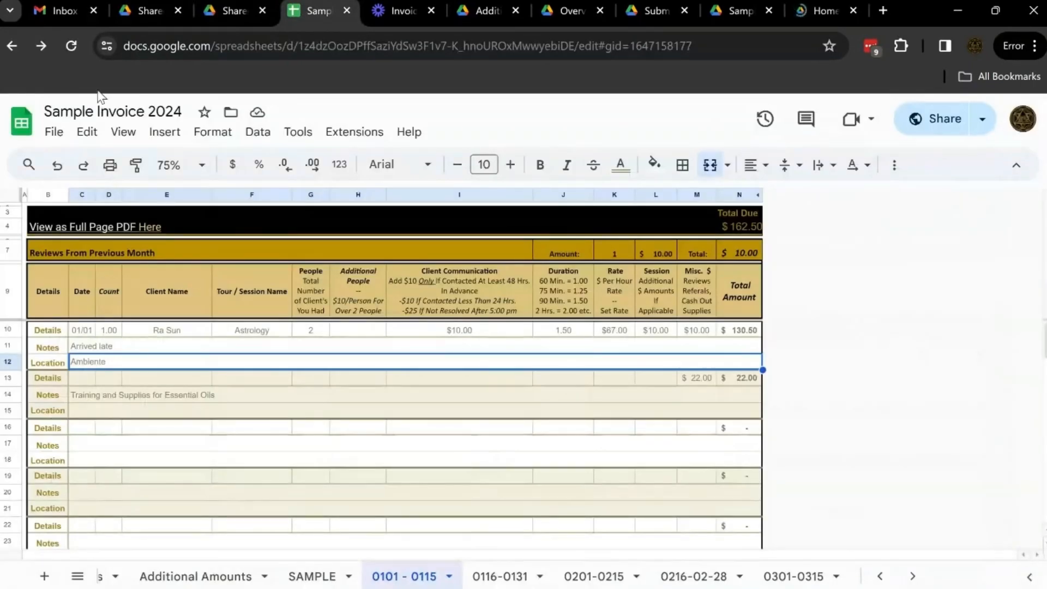
# Browse the Overview & Considerations, Submissions & Payments, Additional Amounts and SAMPLE sheets of the invoice workbook
pyautogui.doubleClick(164, 111)
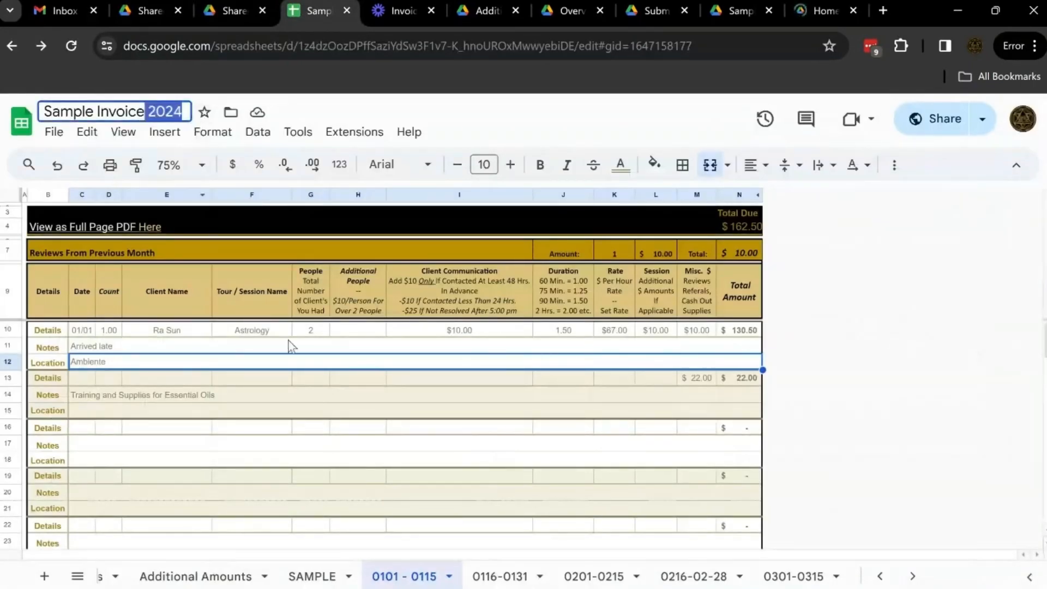
pyautogui.scroll(3, 315, 580)
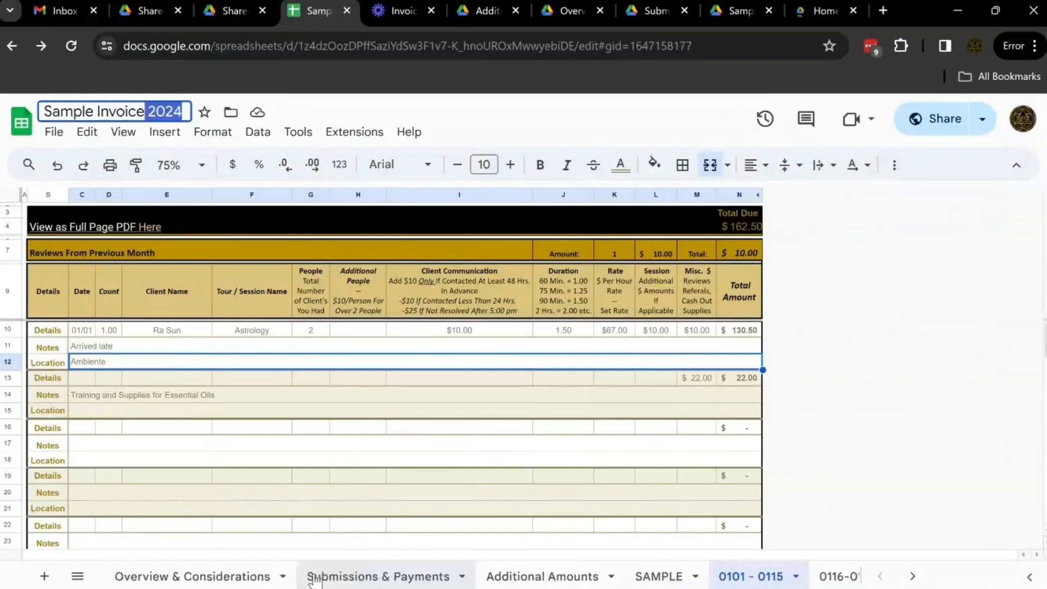
pyautogui.click(218, 574)
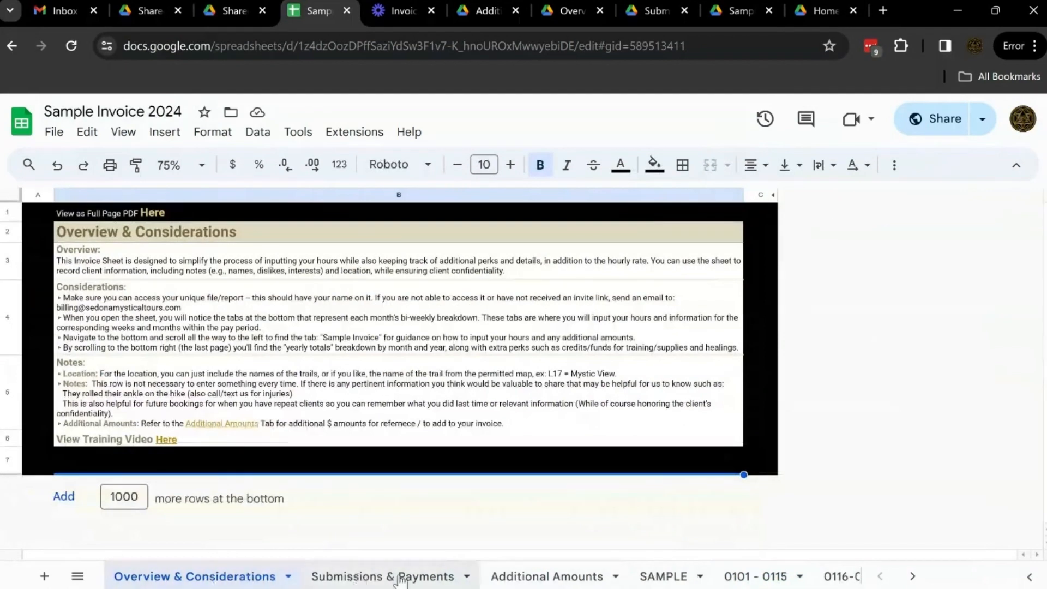
pyautogui.click(400, 578)
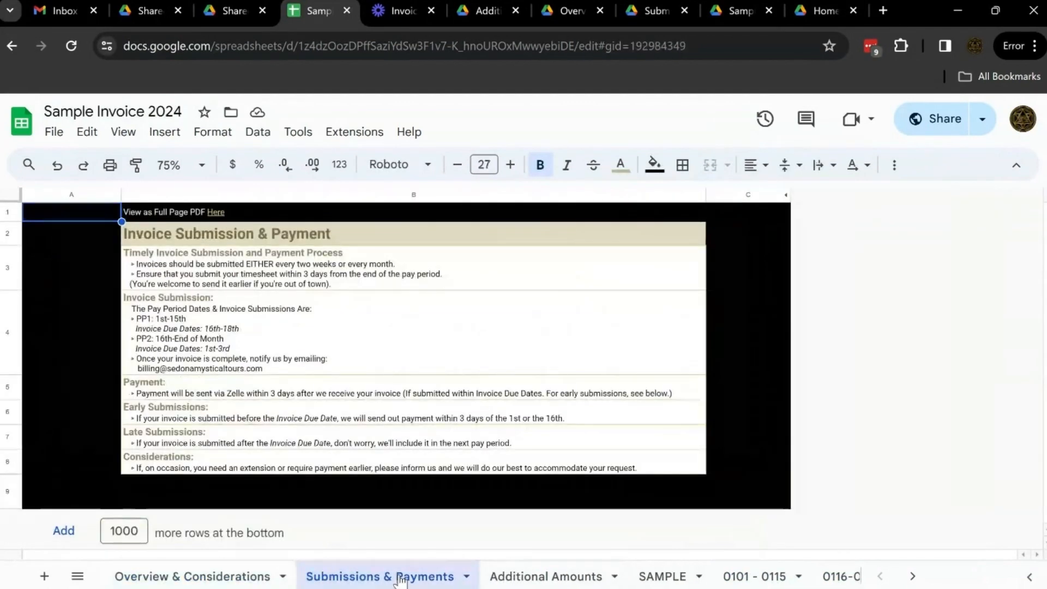
pyautogui.click(550, 578)
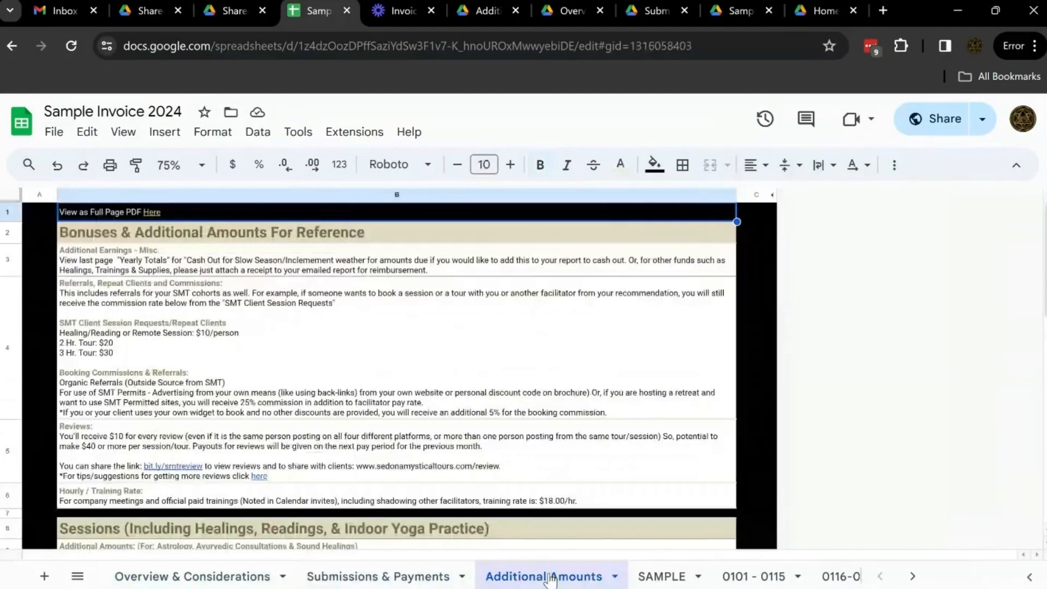
pyautogui.click(661, 576)
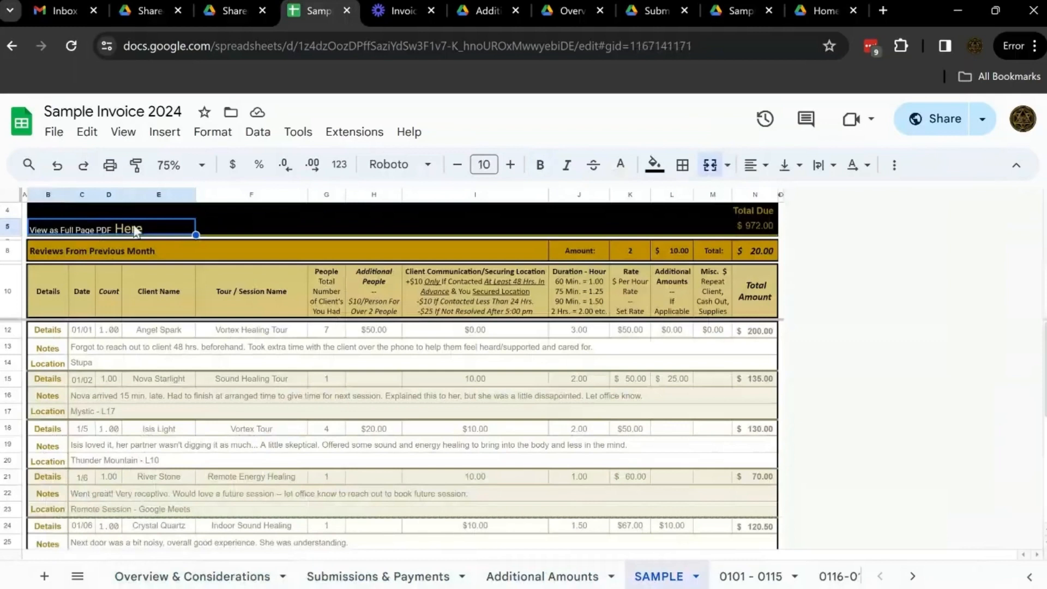
# Inspect the Sample Invoice PDF link and the View Training Video link on the Overview sheet
pyautogui.moveTo(134, 231)
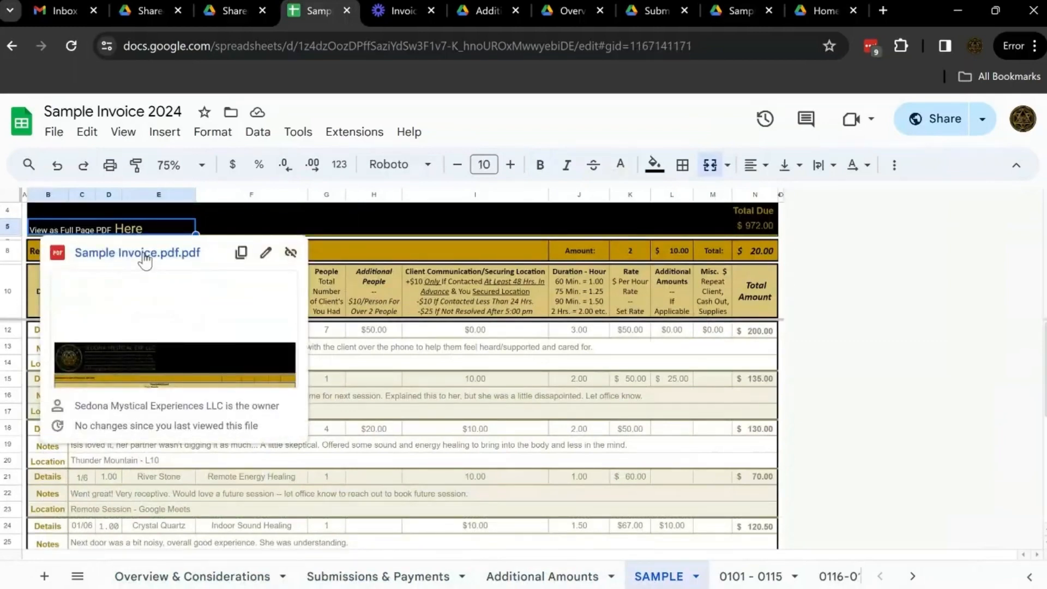
pyautogui.click(781, 379)
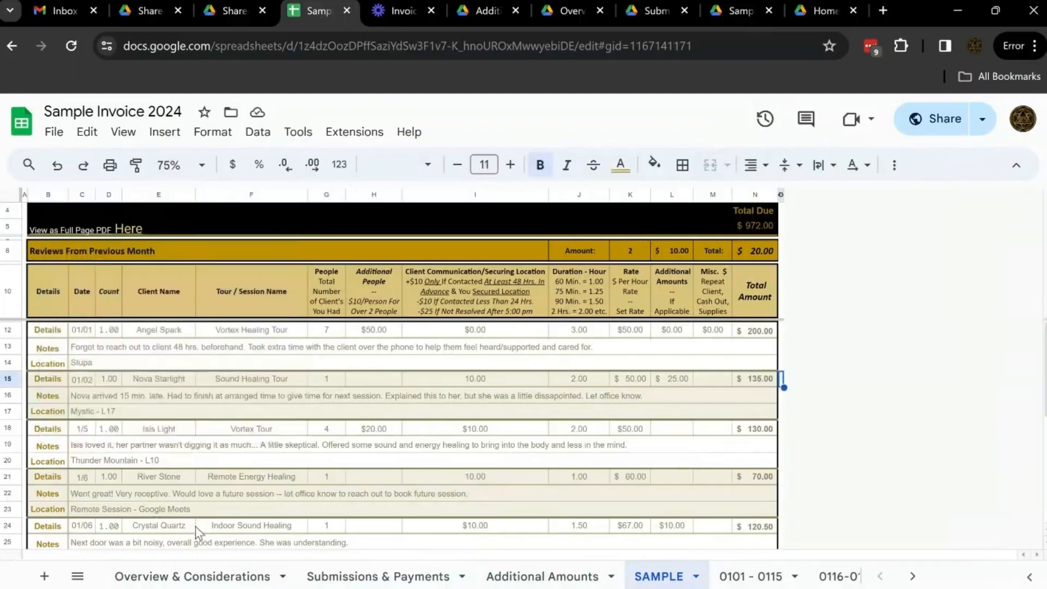
pyautogui.click(219, 574)
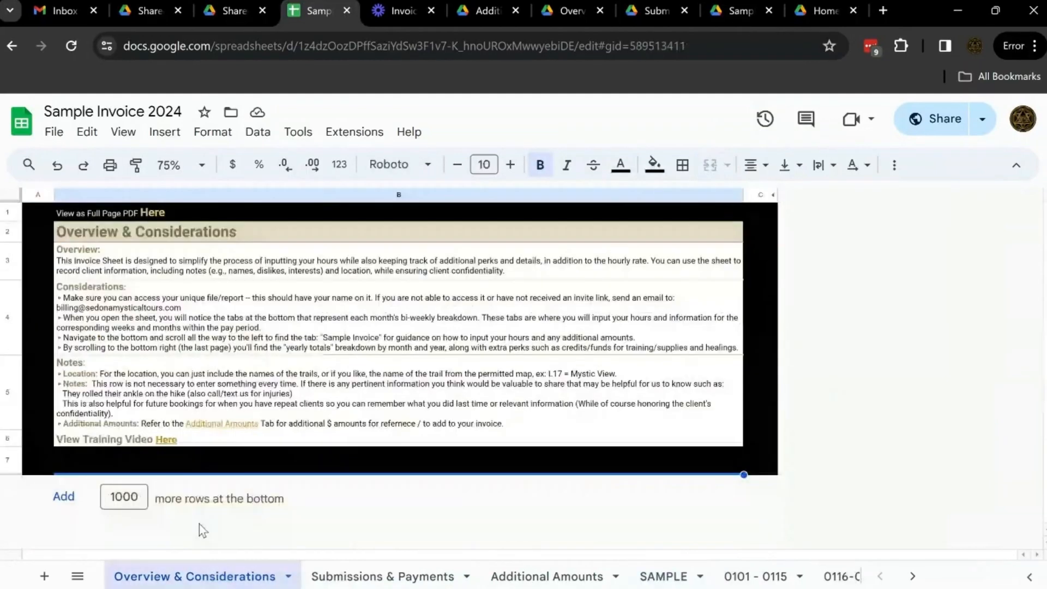
pyautogui.moveTo(167, 441)
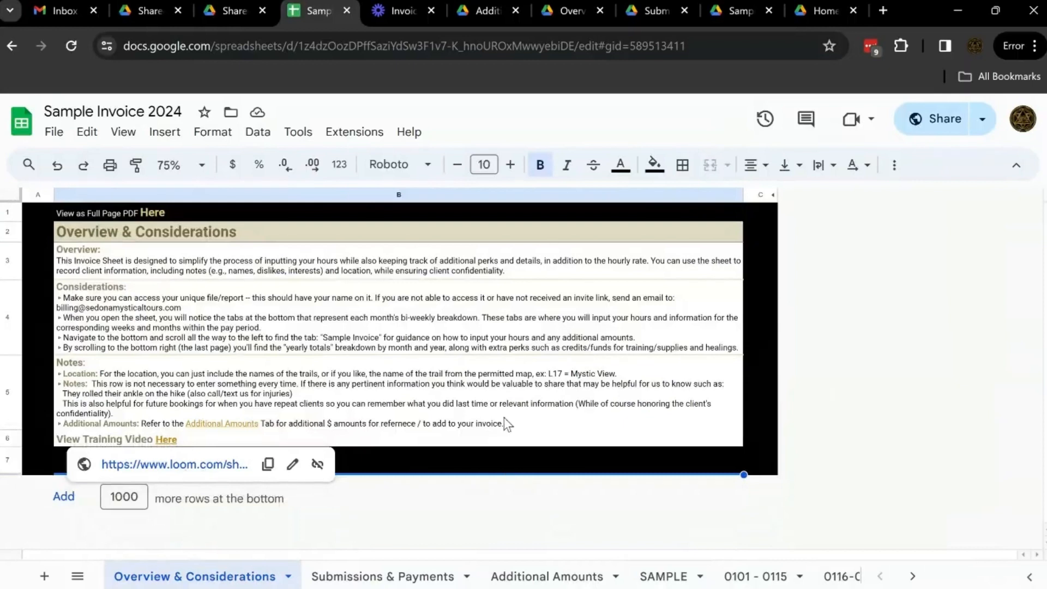
pyautogui.click(424, 516)
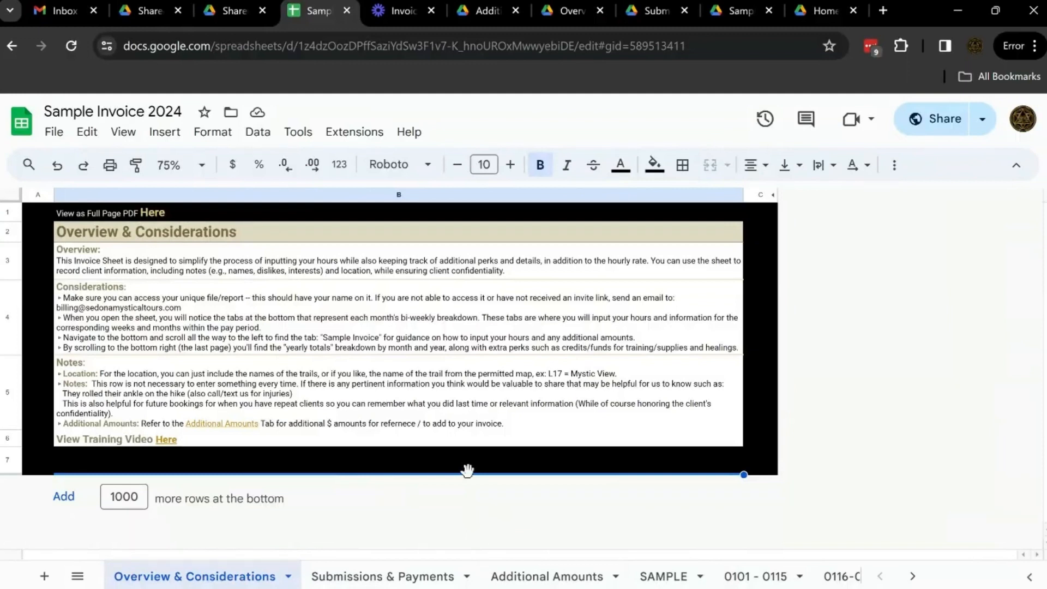
# Scroll through the pay-period sheet tabs up to Yearly Totals and open the 0116-0131 sheet
pyautogui.hscroll(3, 491, 577)
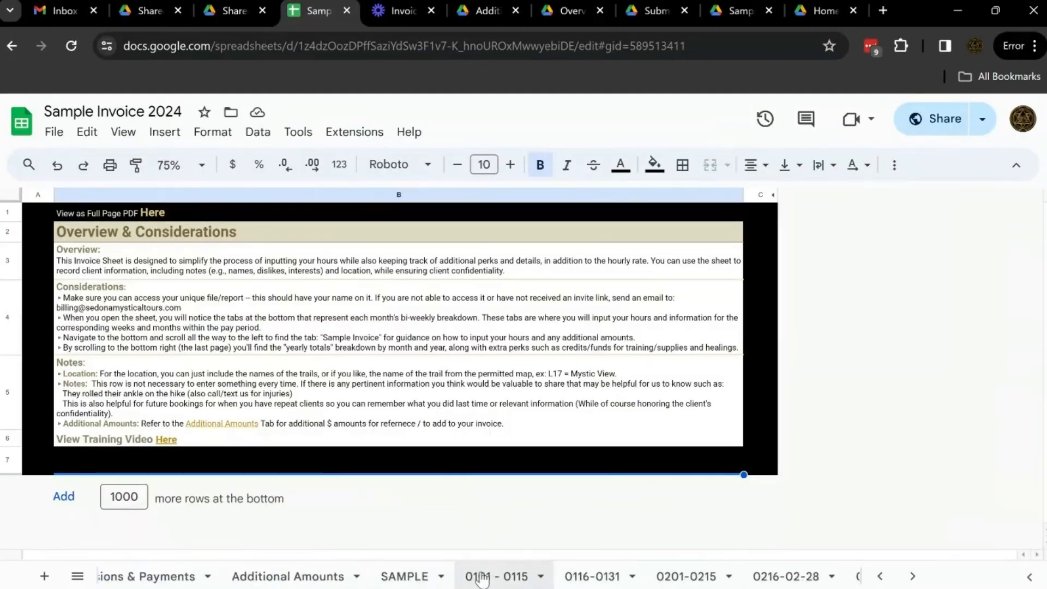
pyautogui.hscroll(5, 483, 579)
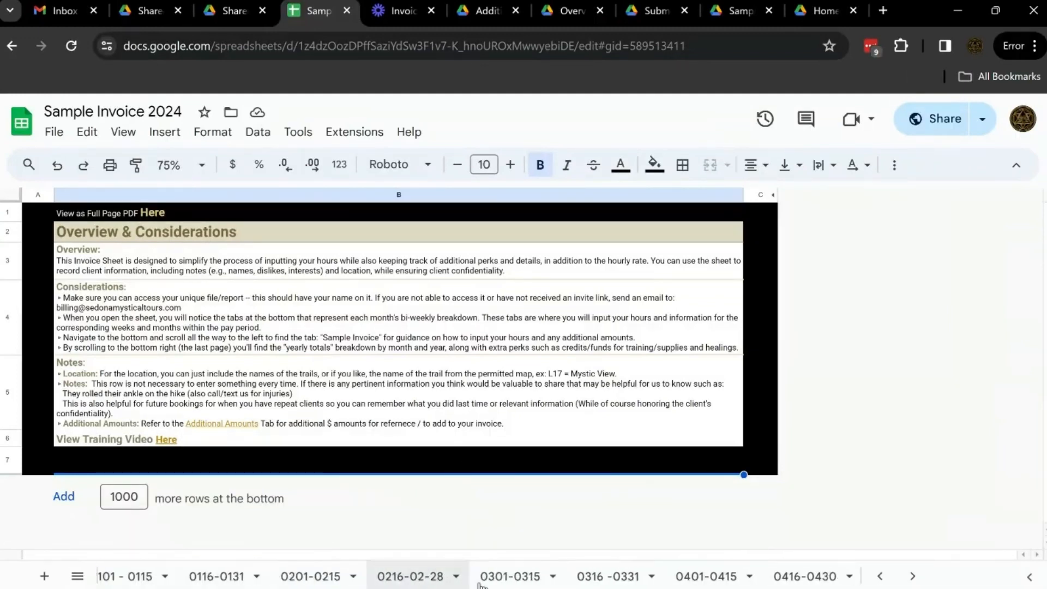
pyautogui.hscroll(10, 479, 578)
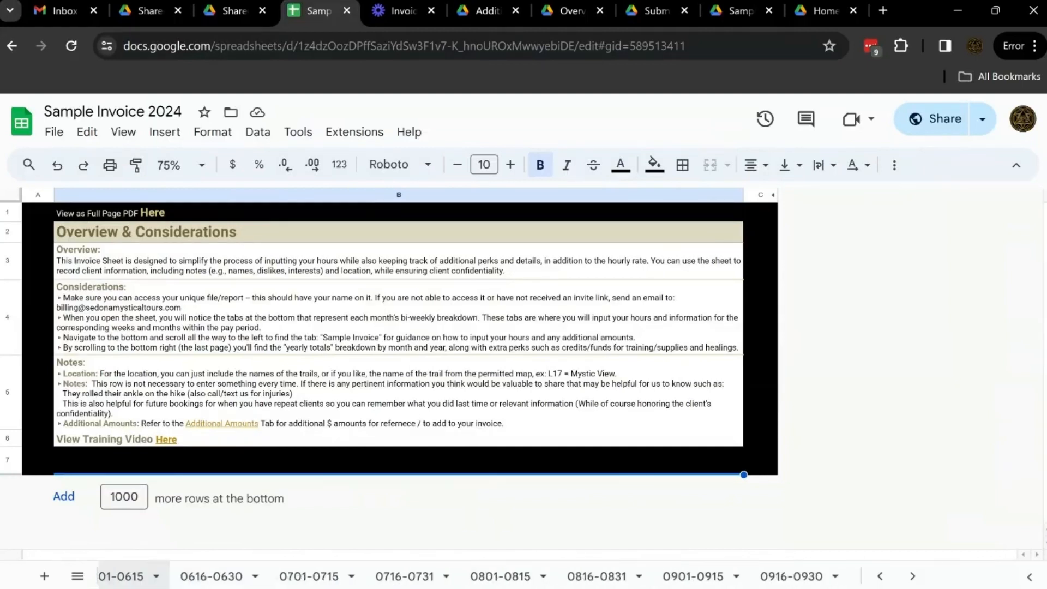
pyautogui.hscroll(8, 431, 577)
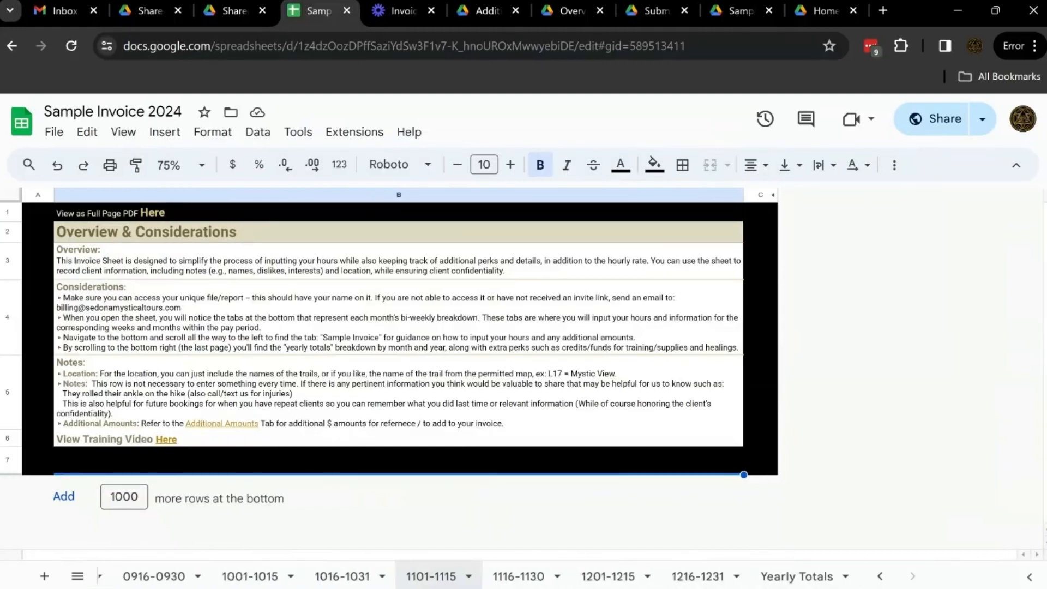
pyautogui.hscroll(-20, 437, 576)
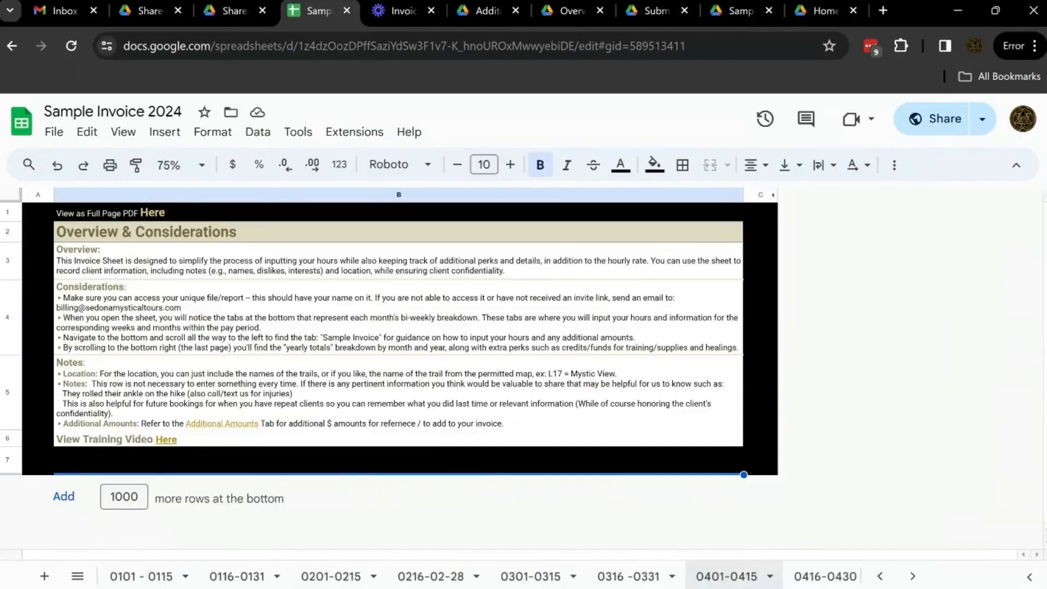
pyautogui.hscroll(-5, 314, 577)
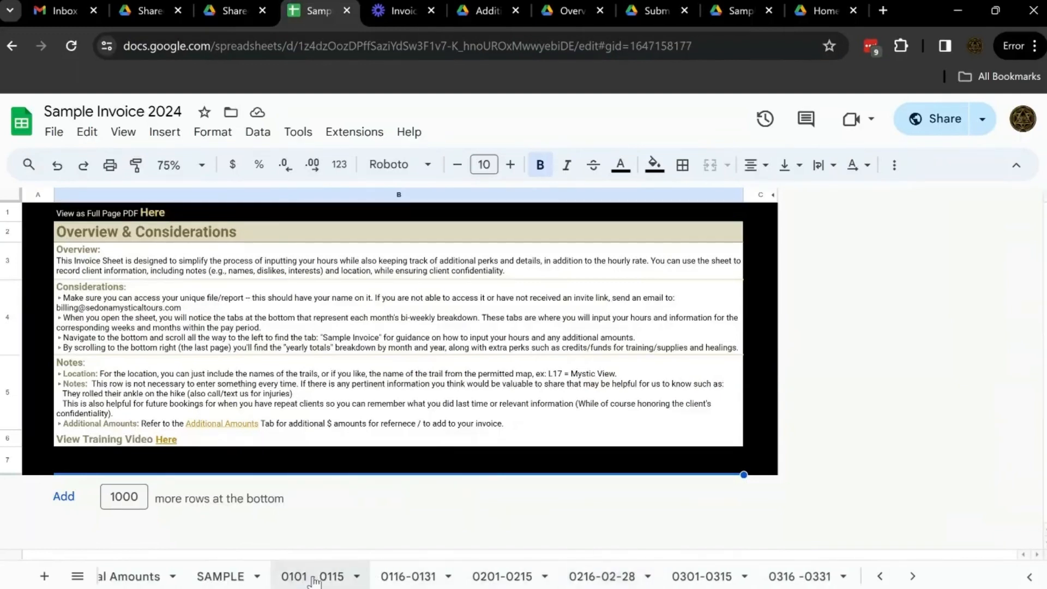
pyautogui.click(315, 578)
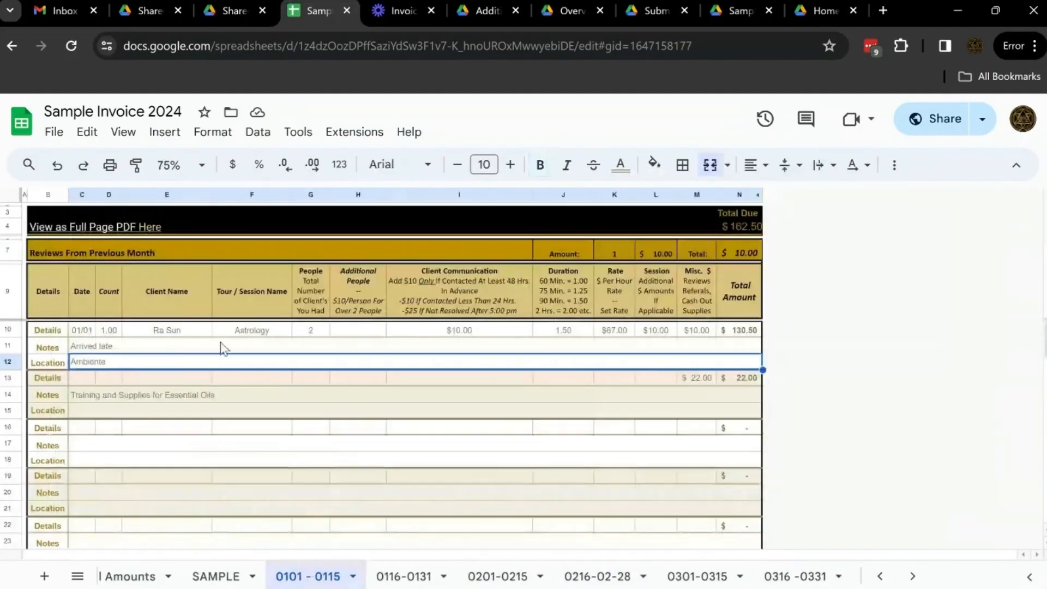
pyautogui.click(407, 577)
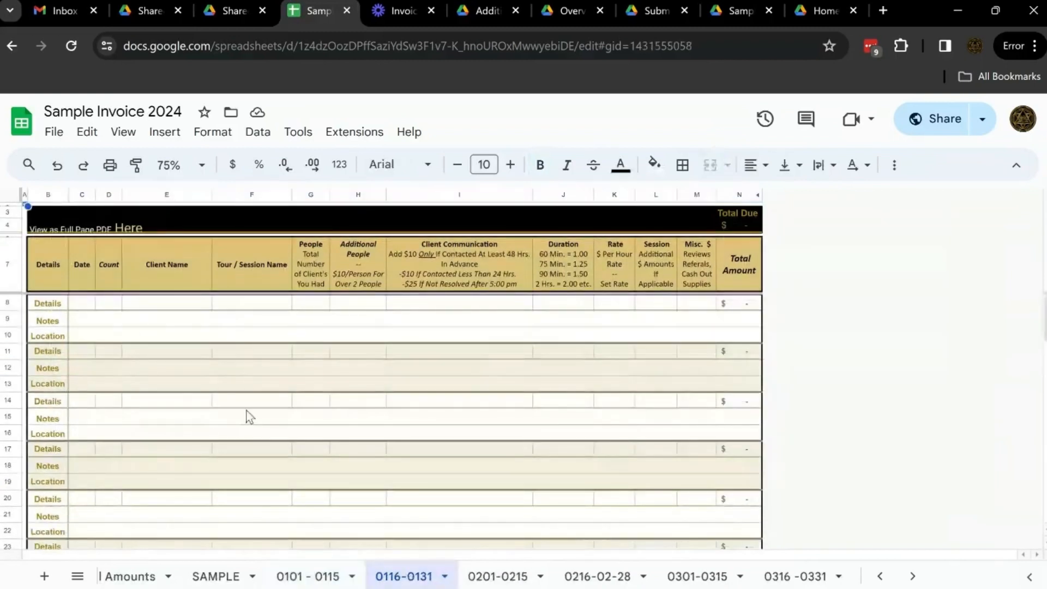
# Enter 0116 as the date in the first Details row
pyautogui.click(81, 304)
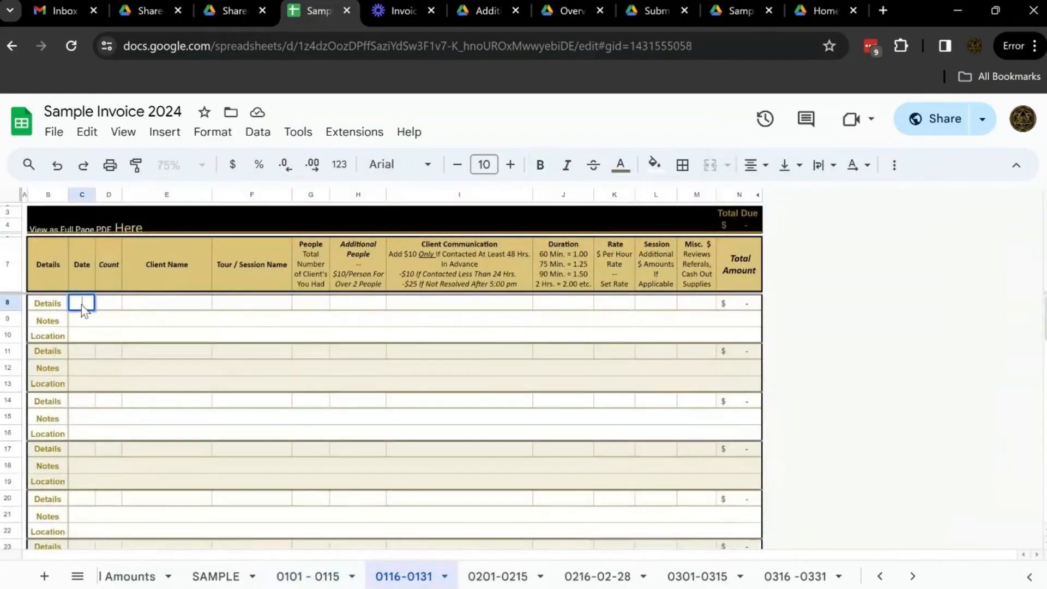
pyautogui.write('0116')
pyautogui.press('Tab')
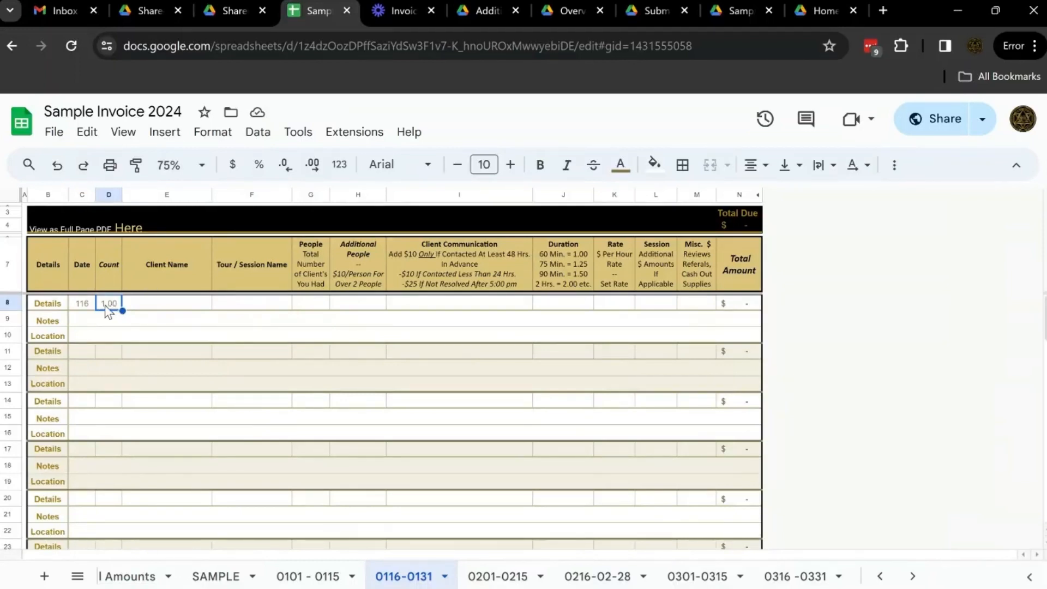
# Fill in the client's name and Astrology as the tour/session name in the first Details row
pyautogui.doubleClick(151, 303)
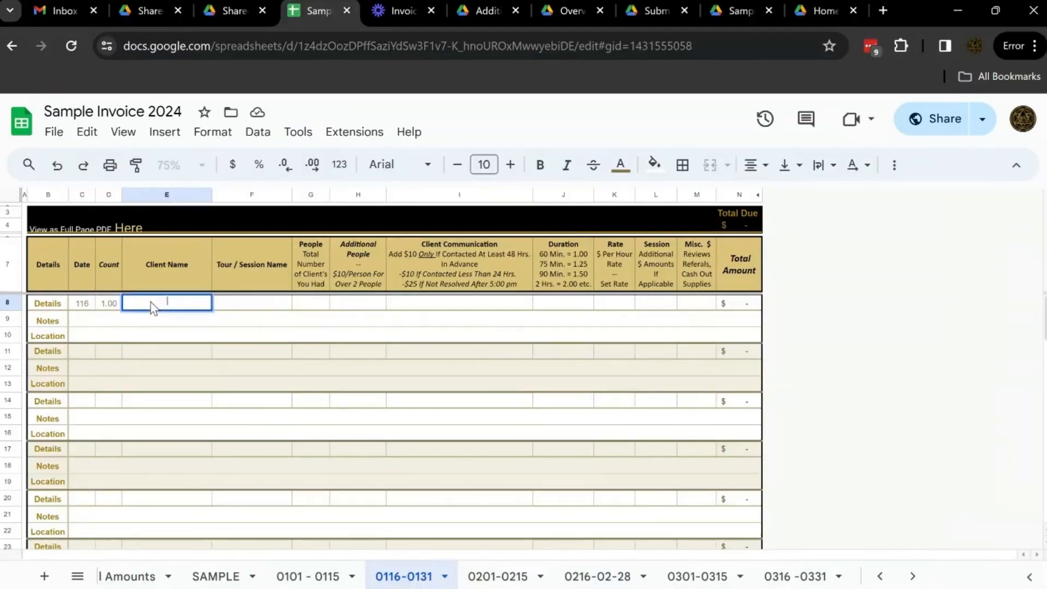
pyautogui.write('Ra Sun')
pyautogui.press('Tab')
pyautogui.write('Astrology')
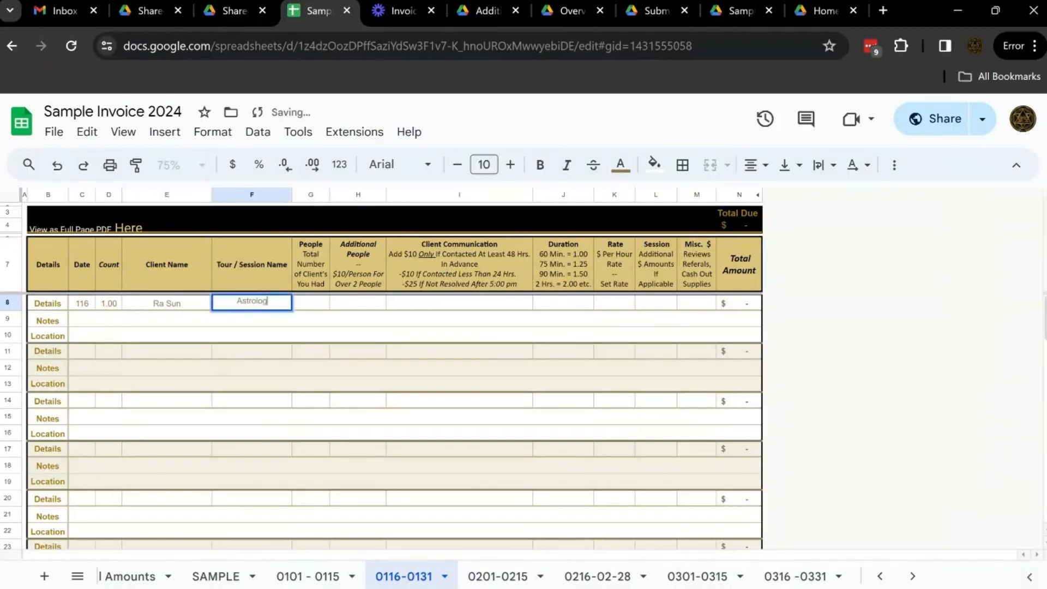
pyautogui.press('Tab')
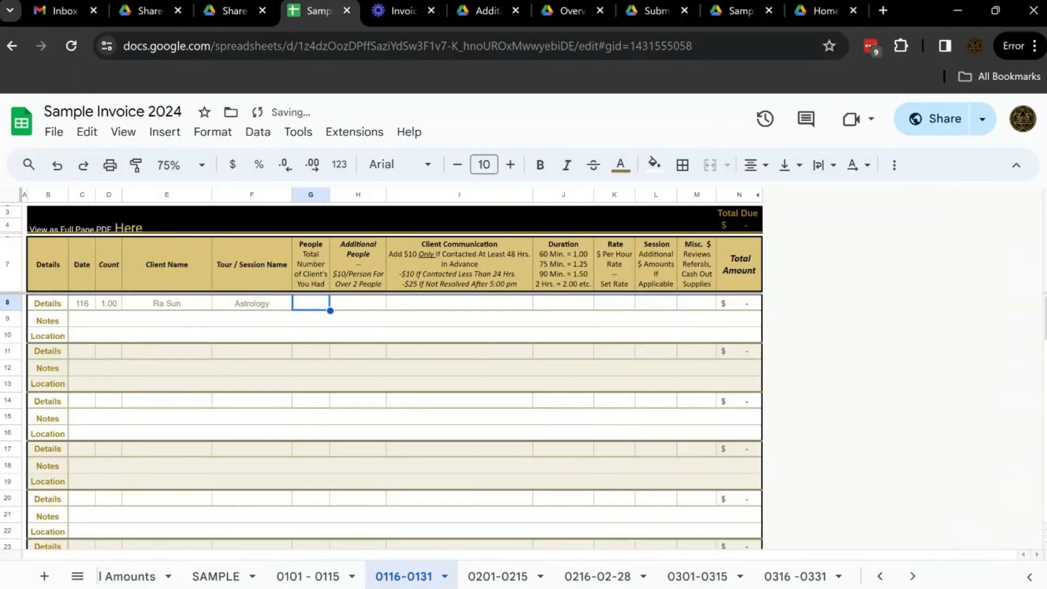
# Enter 2 as the total number of people and move on to the Client Communication cell
pyautogui.write('2')
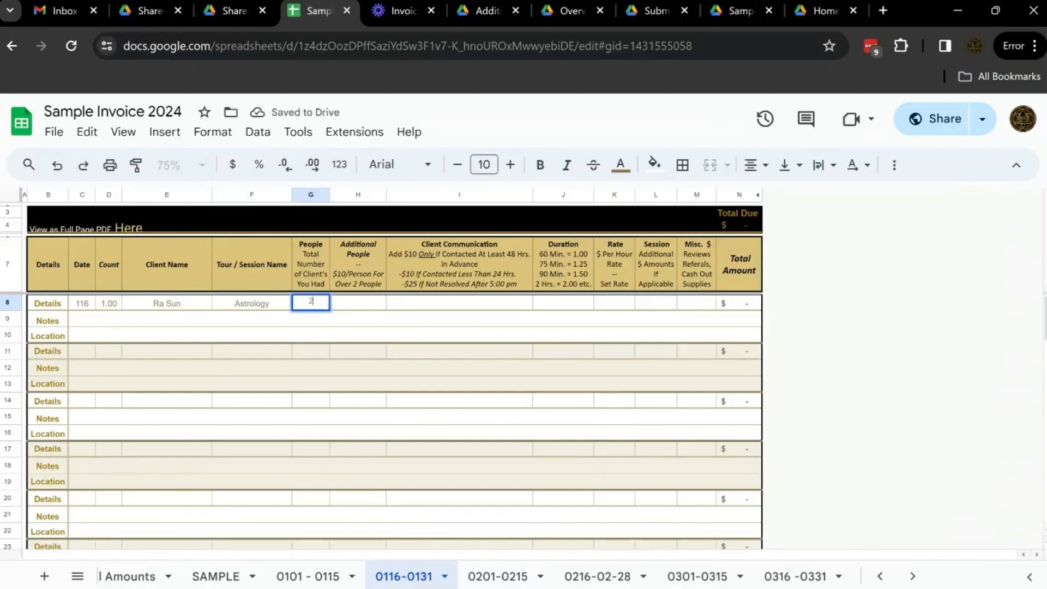
pyautogui.press('Tab')
pyautogui.press('Tab')
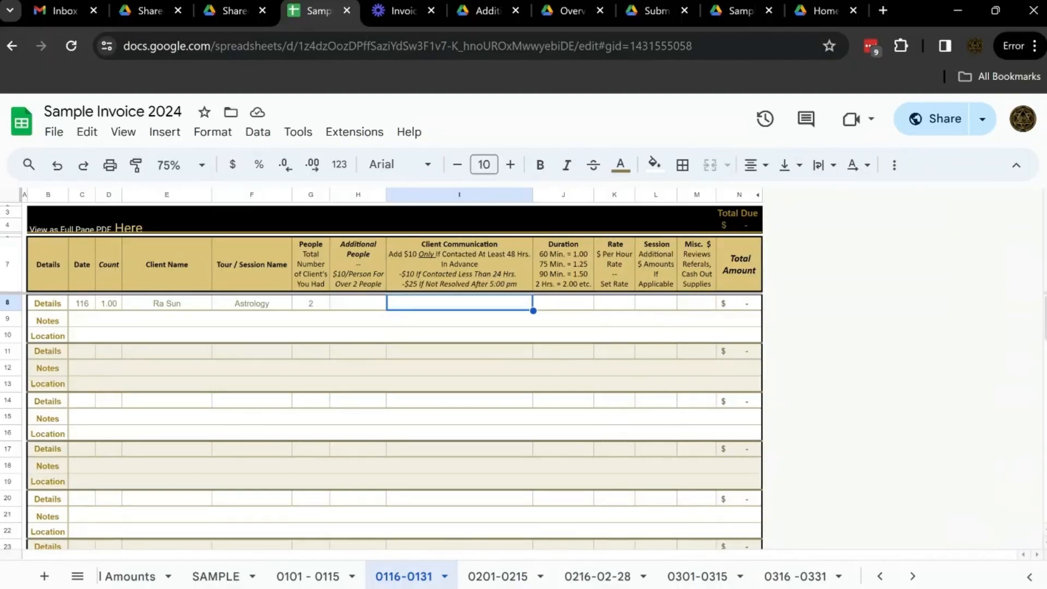
# Enter $10 as the client communication amount in the first Details row
pyautogui.write('$10')
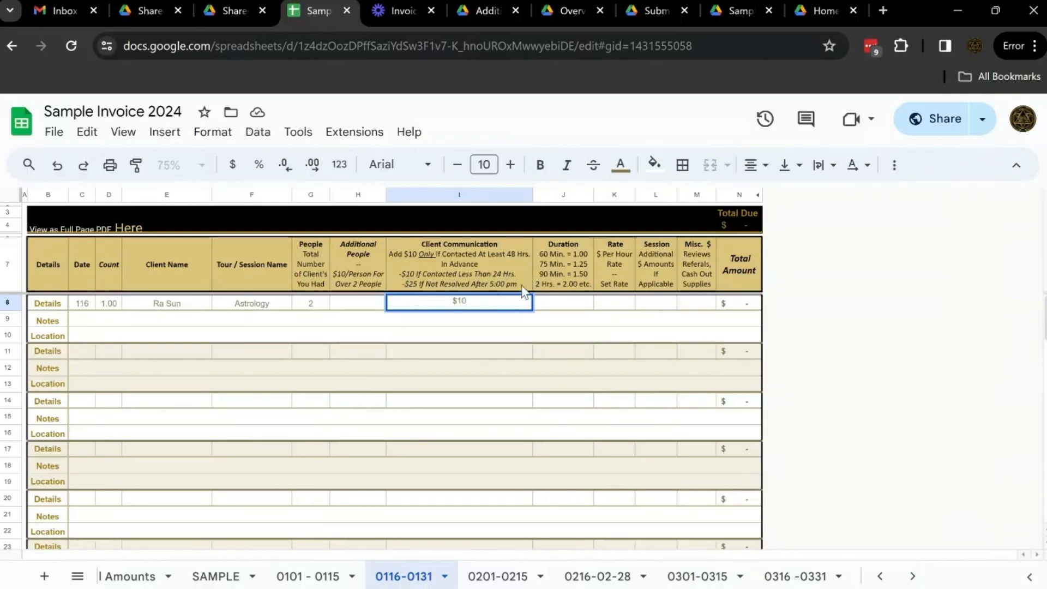
pyautogui.click(397, 273)
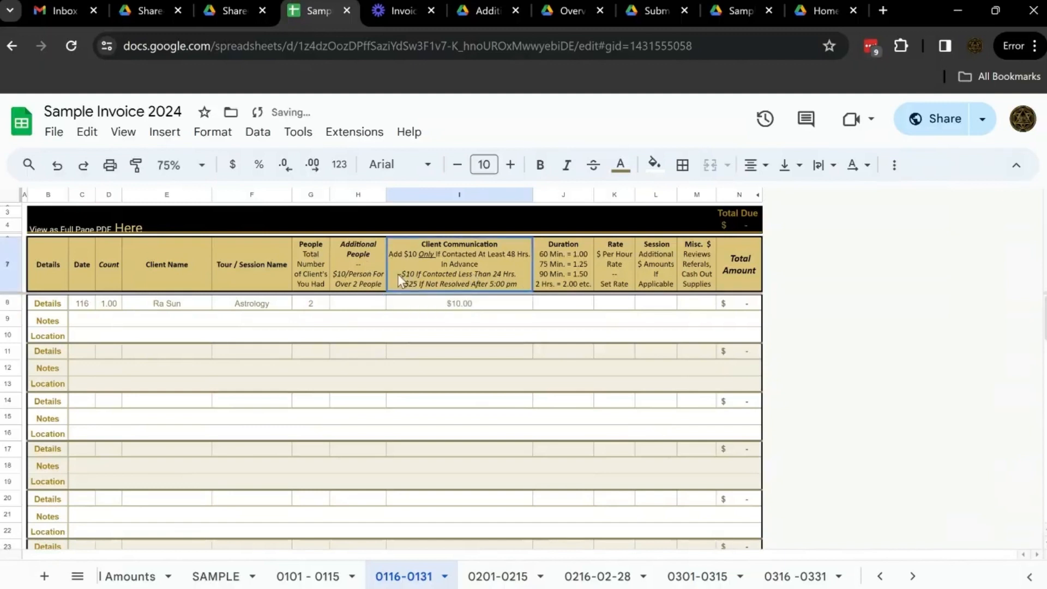
pyautogui.doubleClick(400, 274)
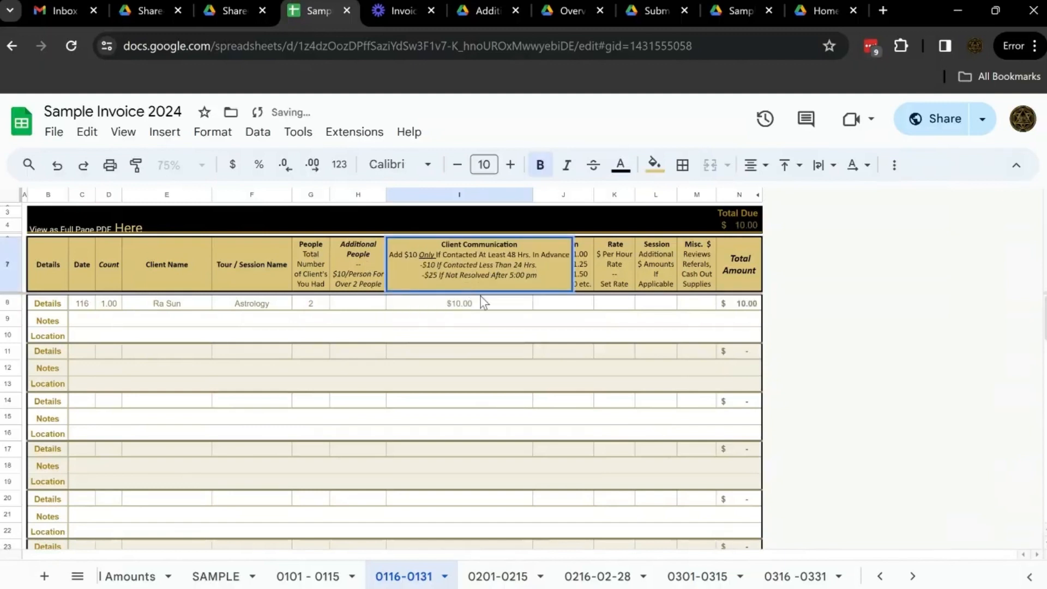
pyautogui.click(487, 311)
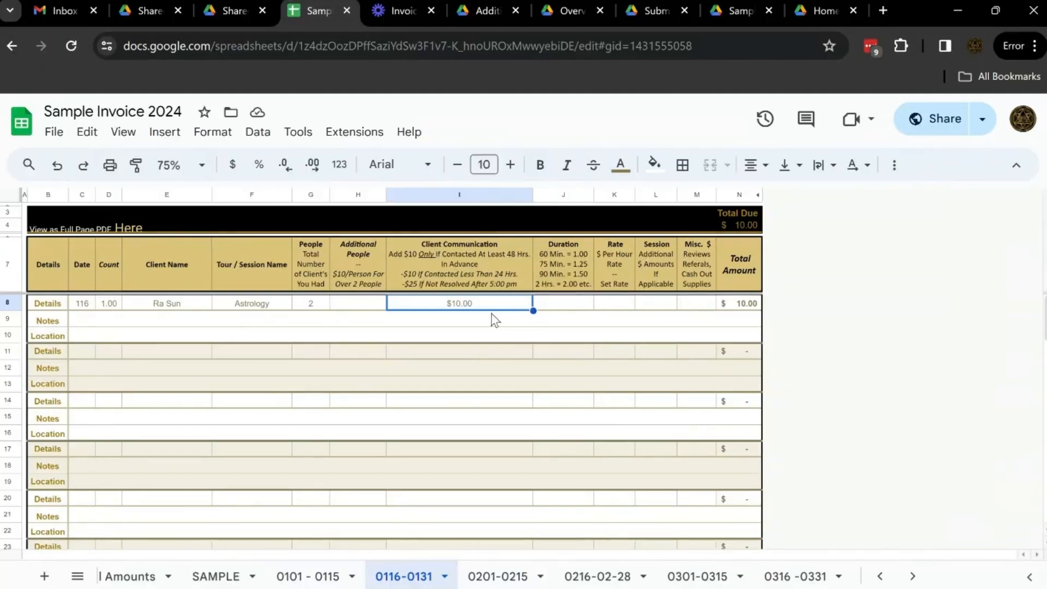
pyautogui.click(272, 305)
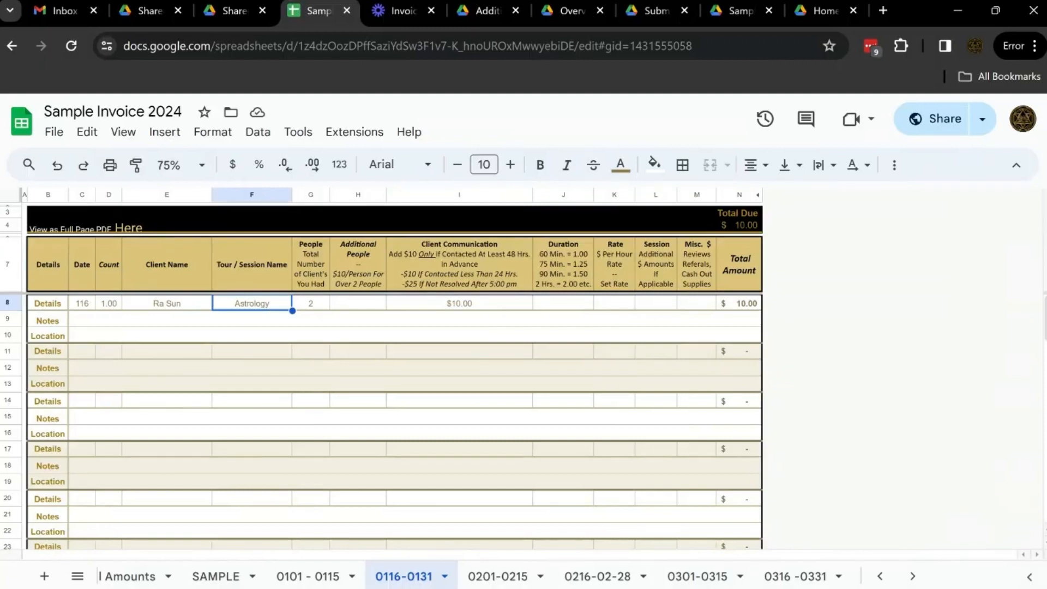
pyautogui.click(495, 304)
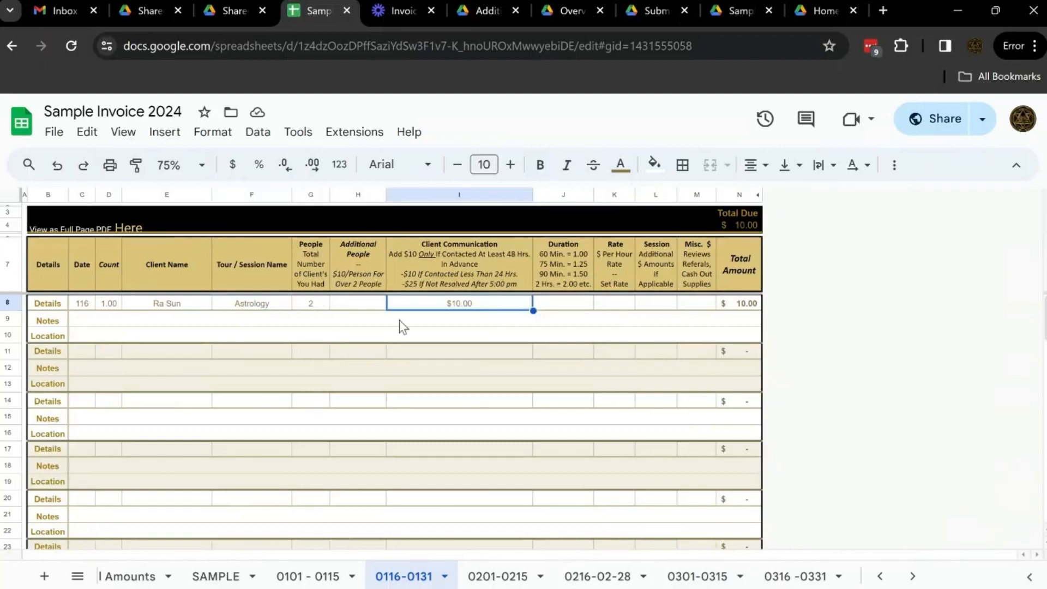
# Set the session duration to 1.50 in the first Details row
pyautogui.click(572, 303)
pyautogui.click(499, 307)
pyautogui.click(575, 306)
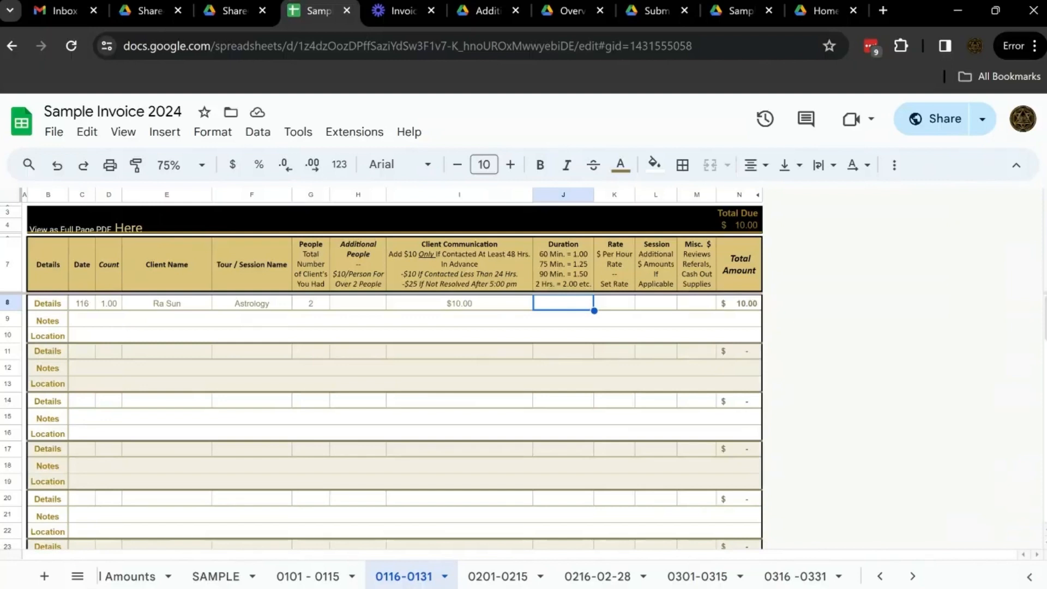
pyautogui.write('1')
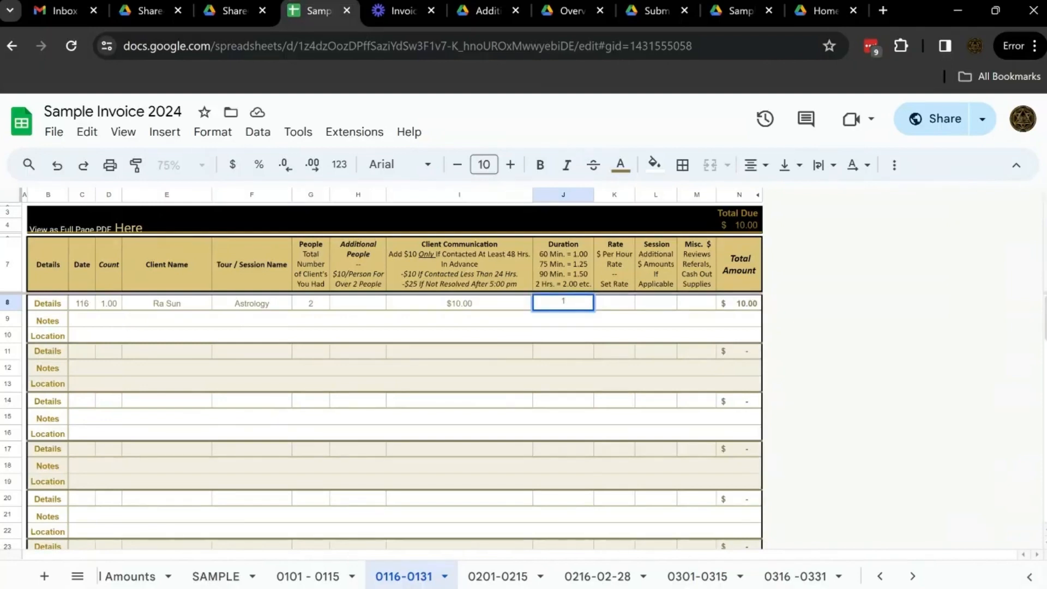
pyautogui.write('.25')
pyautogui.press('BackSpace')
pyautogui.press('BackSpace')
pyautogui.press('BackSpace')
pyautogui.press('BackSpace')
pyautogui.write('1.50')
pyautogui.click(559, 266)
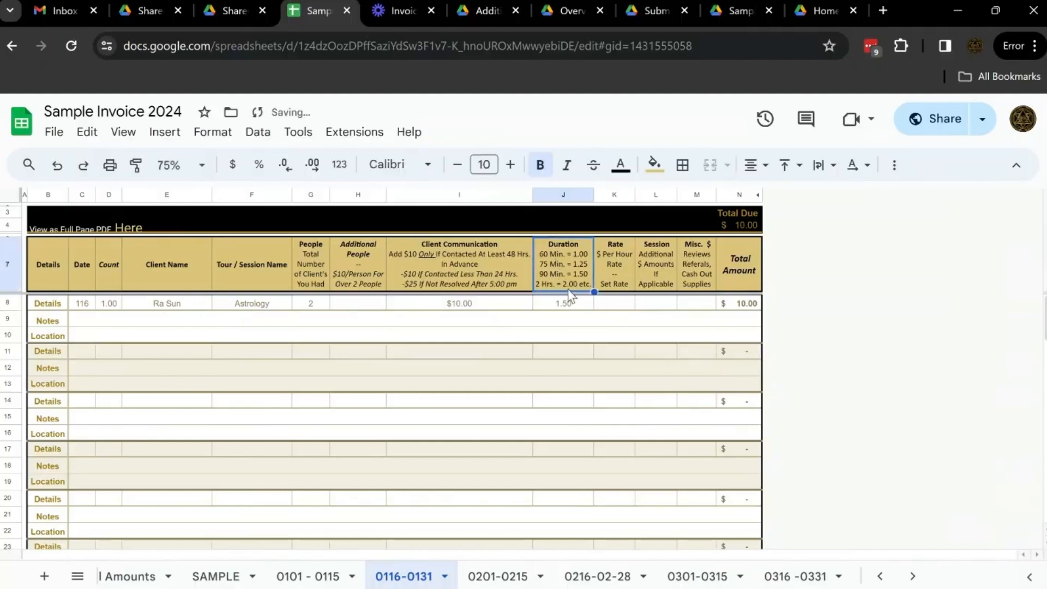
# Enter 67 as the hourly rate in the first Details row
pyautogui.click(628, 303)
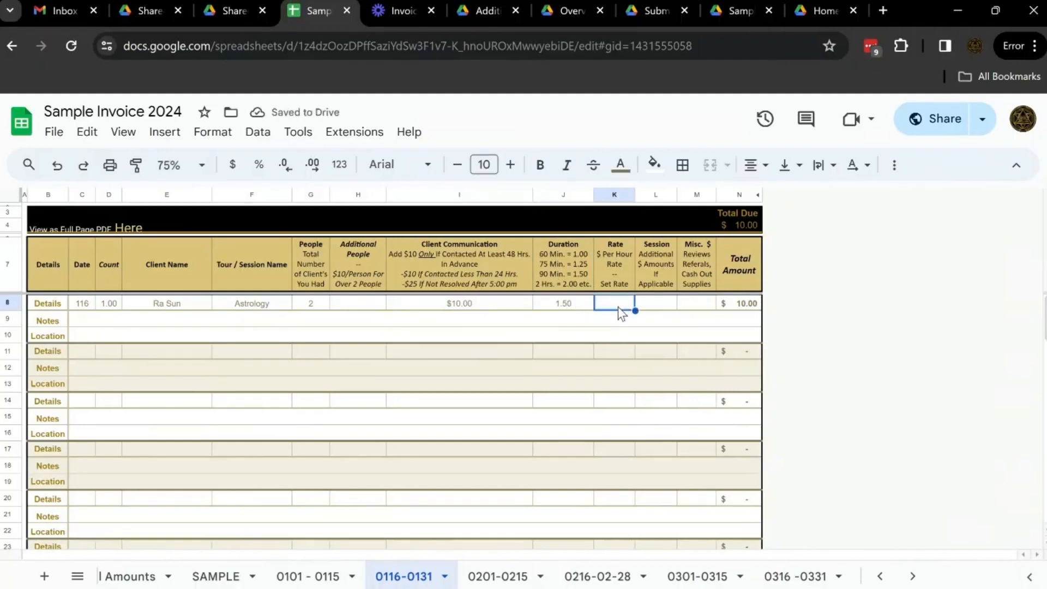
pyautogui.doubleClick(620, 309)
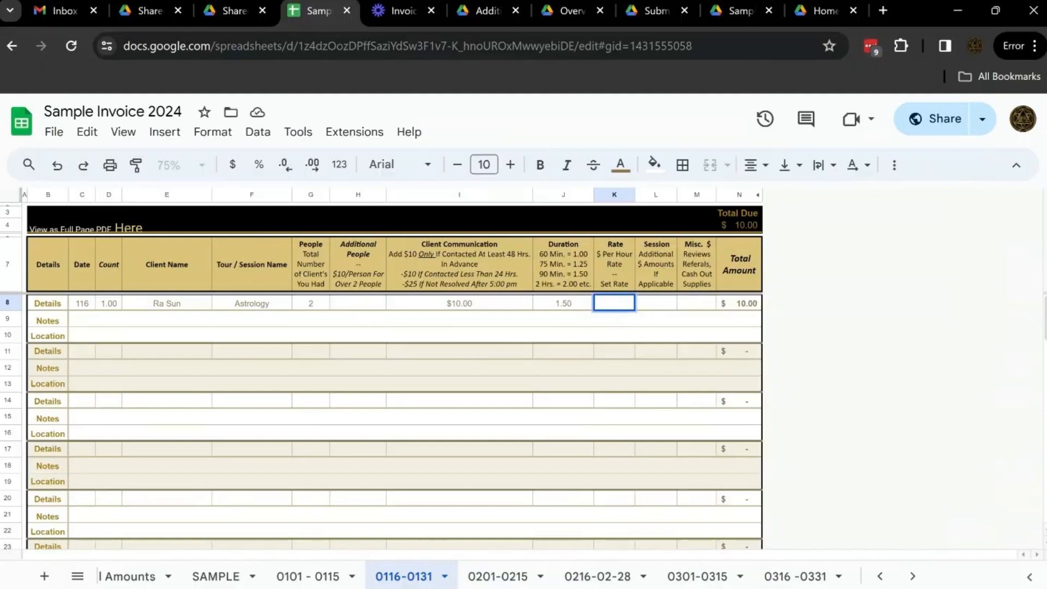
pyautogui.write('67')
pyautogui.press('Tab')
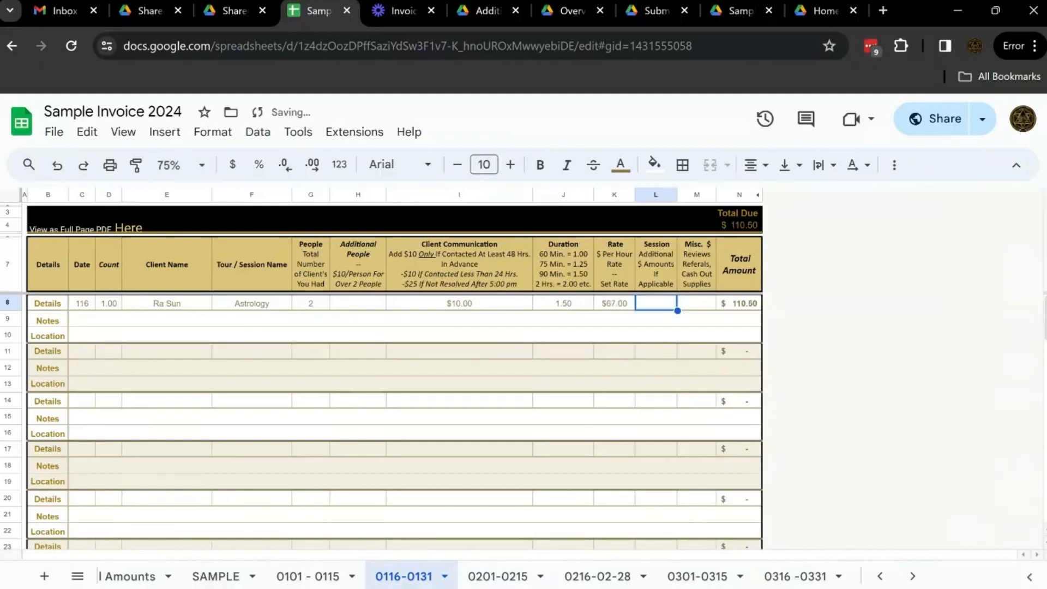
# Switch to the Additional Amounts reference document and review the sessions' additional amounts for astrology
pyautogui.click(480, 8)
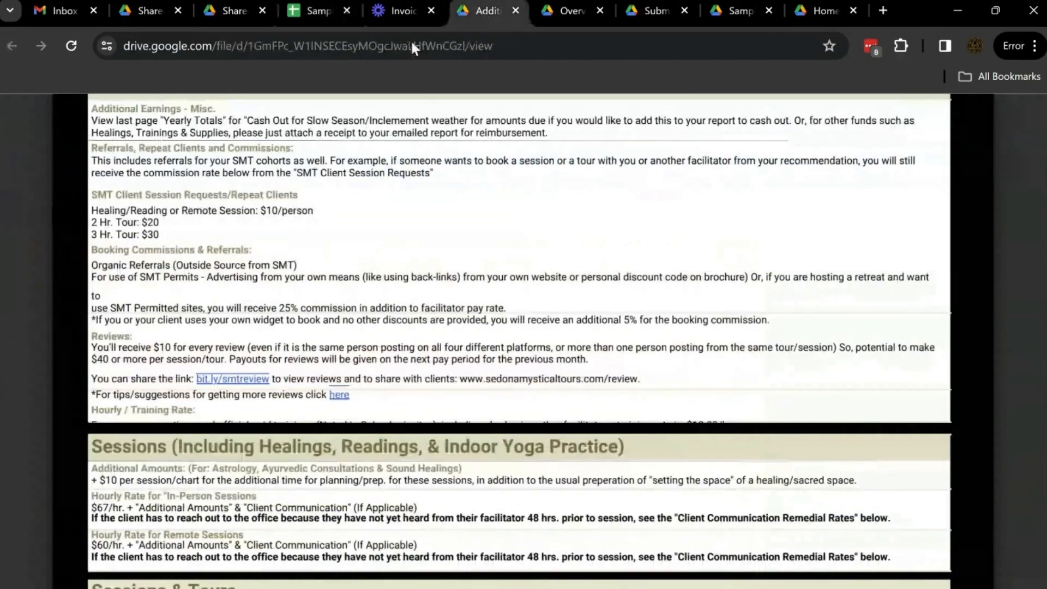
pyautogui.scroll(-2, 518, 327)
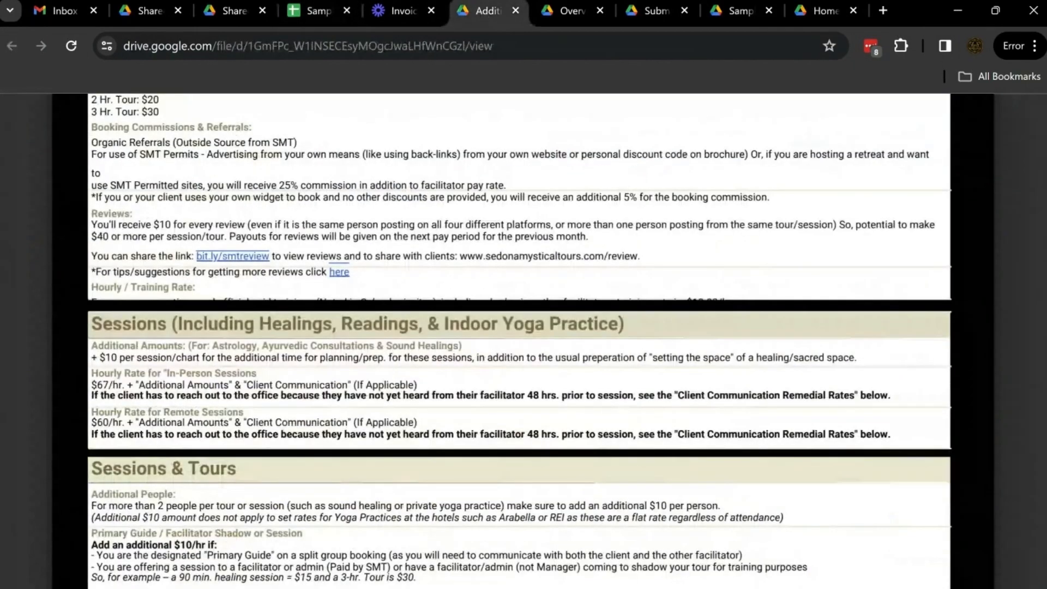
pyautogui.scroll(-1, 519, 341)
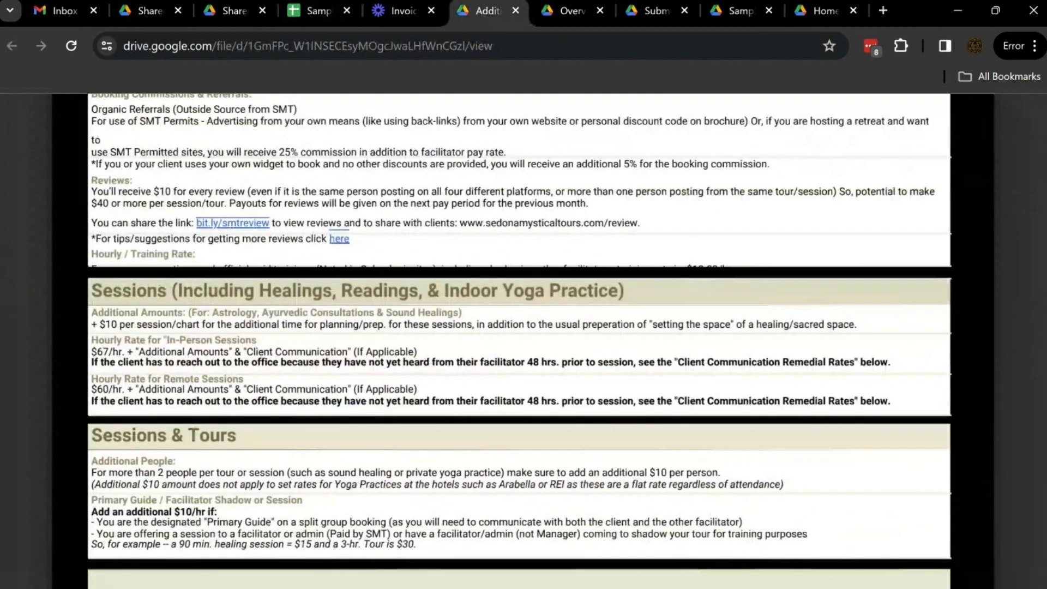
pyautogui.tripleClick(276, 313)
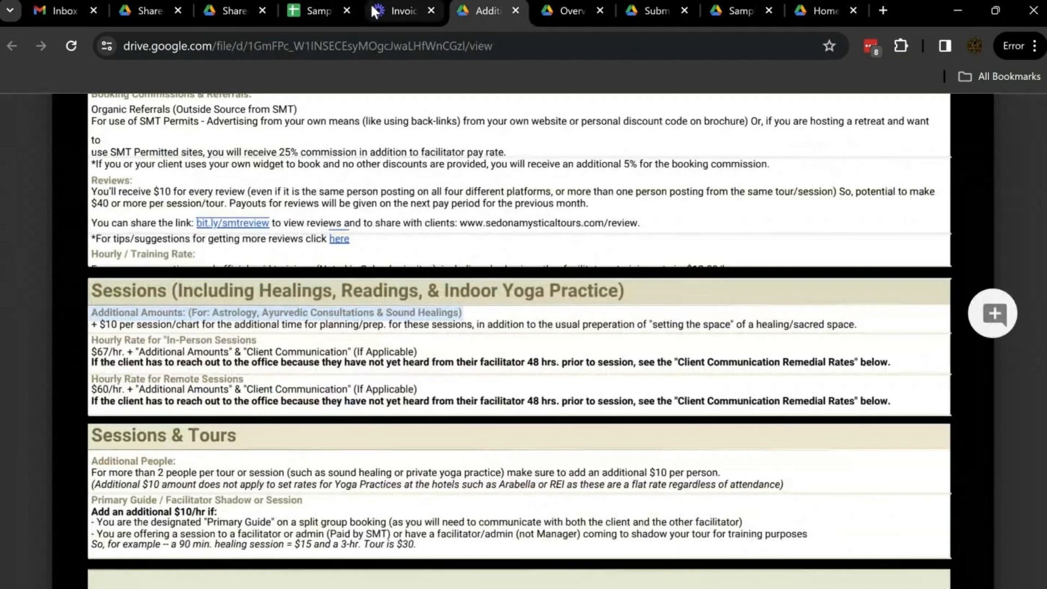
# Return to the invoice and enter 20 as the session additional amount in the first Details row
pyautogui.click(315, 11)
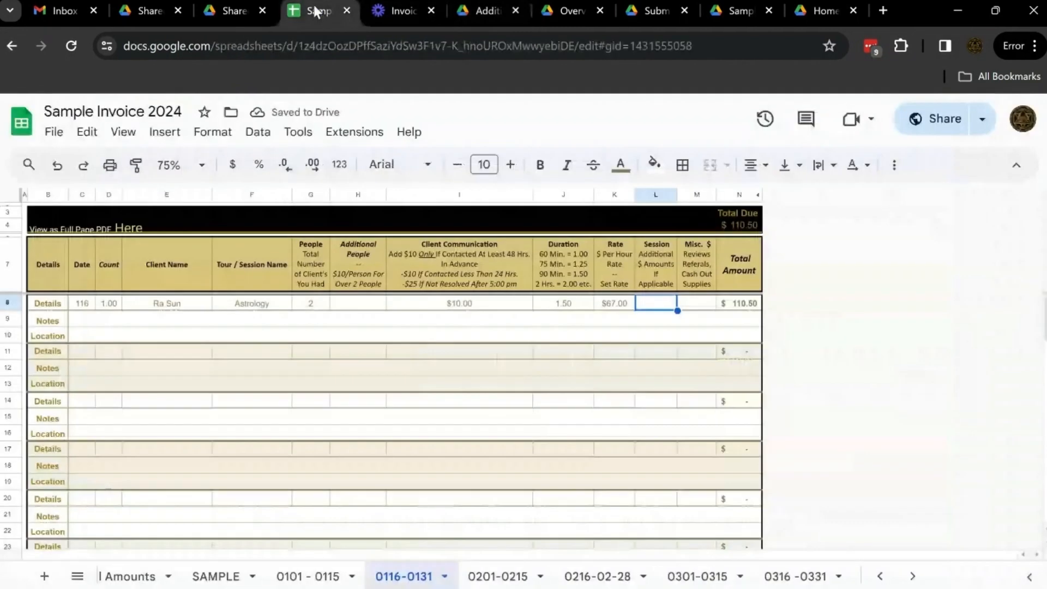
pyautogui.doubleClick(652, 305)
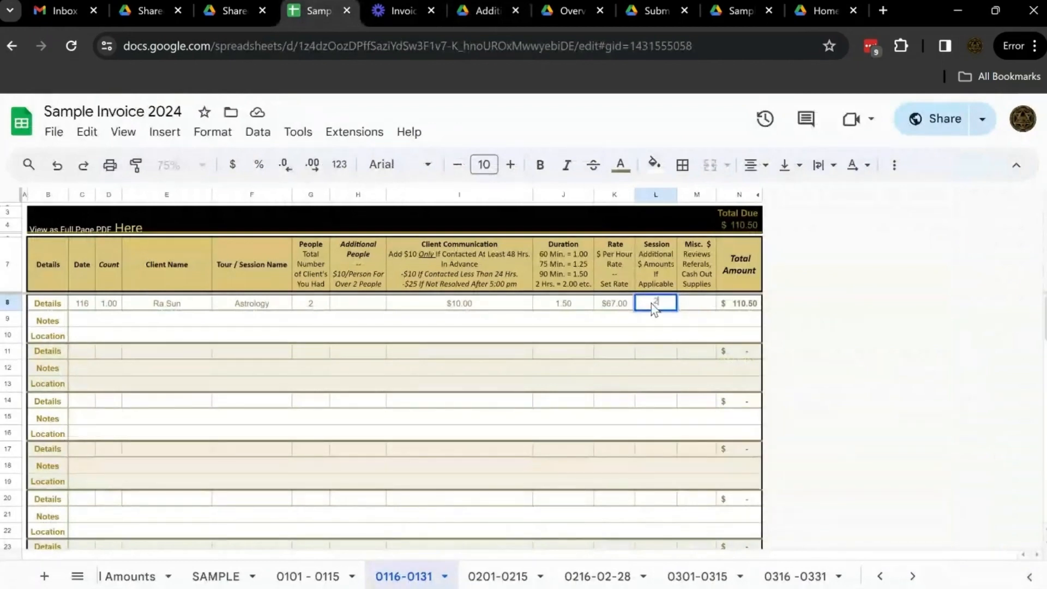
pyautogui.write('20')
pyautogui.press('Tab')
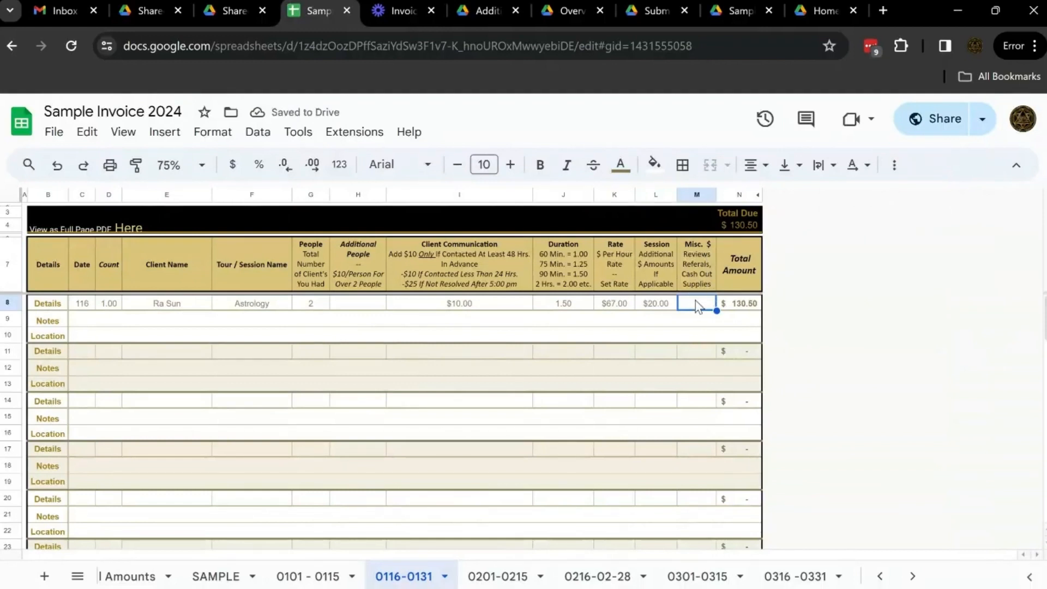
# Review the SMT client session request bonus rates in the reference document
pyautogui.click(228, 11)
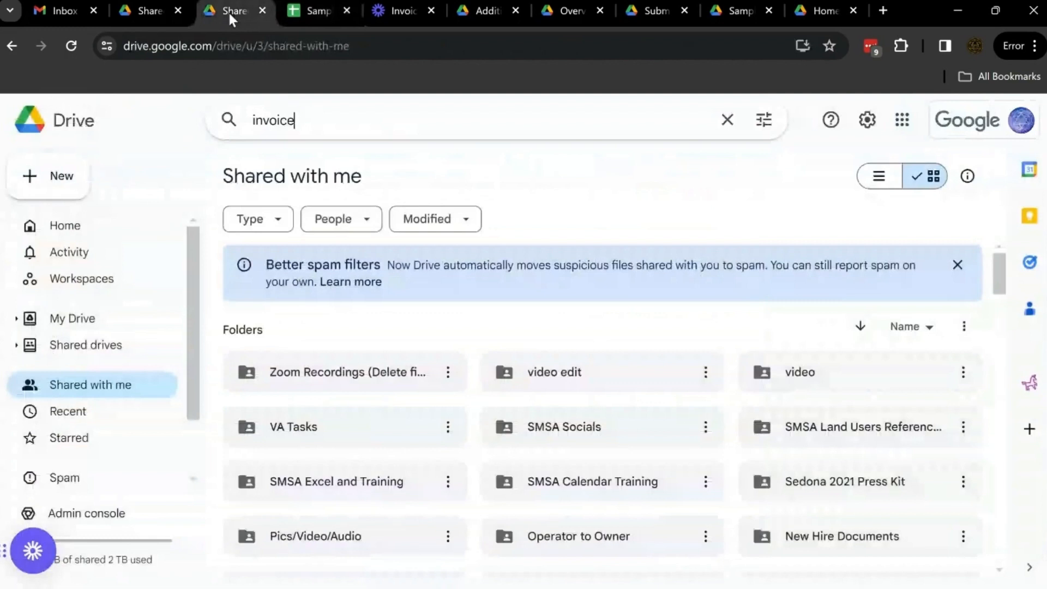
pyautogui.click(317, 12)
pyautogui.click(477, 9)
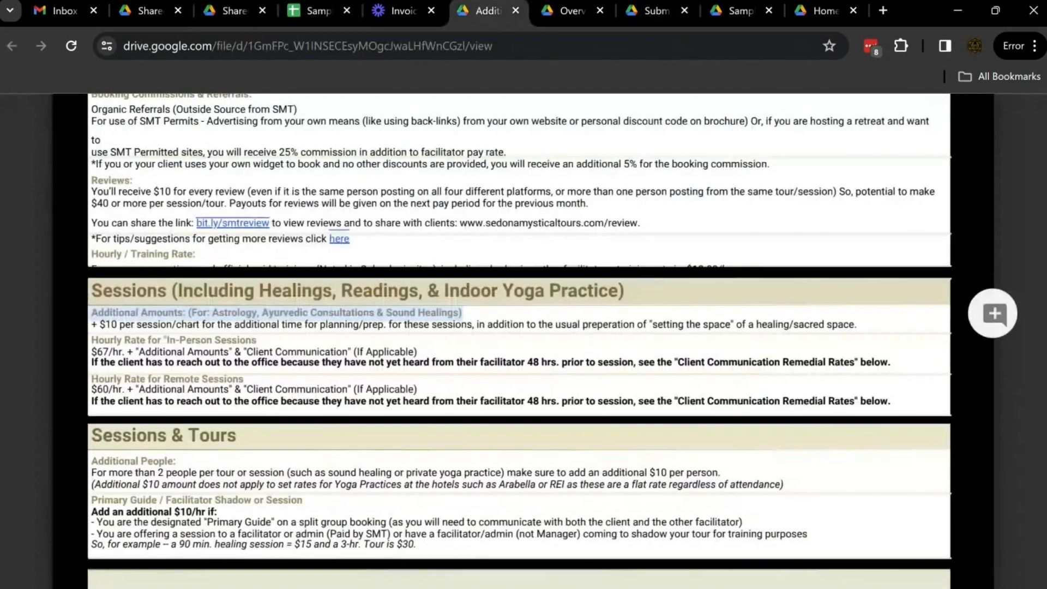
pyautogui.scroll(3, 518, 338)
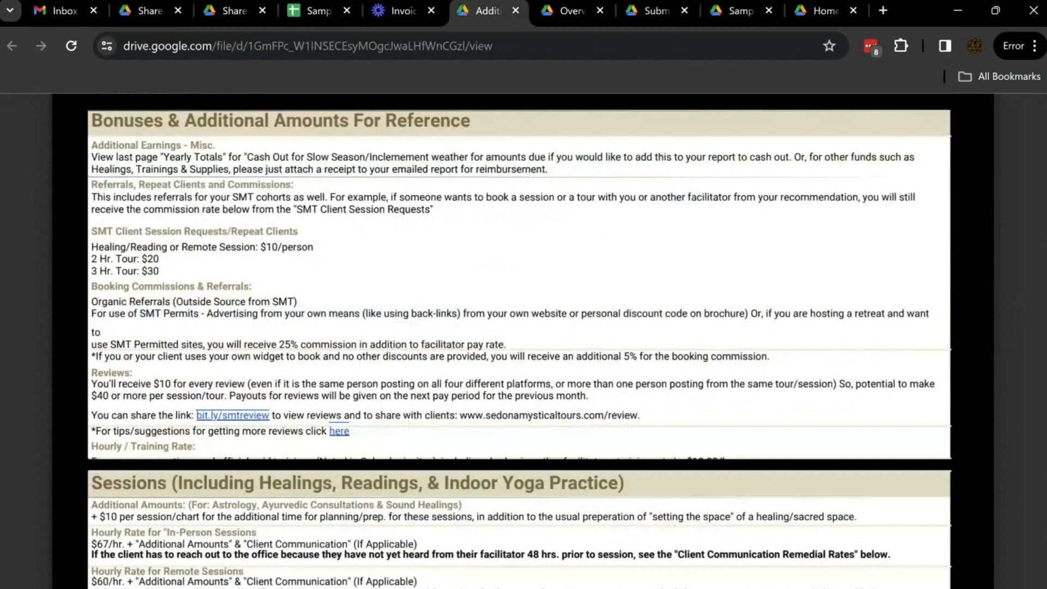
pyautogui.moveTo(92, 231); pyautogui.dragTo(159, 271)
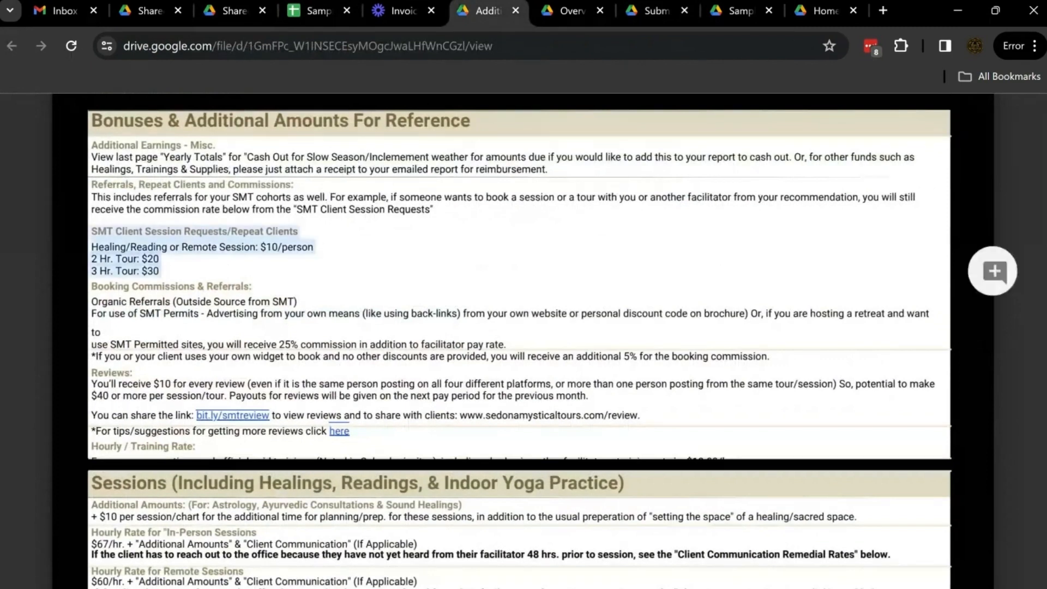
# Enter 10 as the misc amount in the first Details row and inspect the Total Amount formula
pyautogui.click(322, 19)
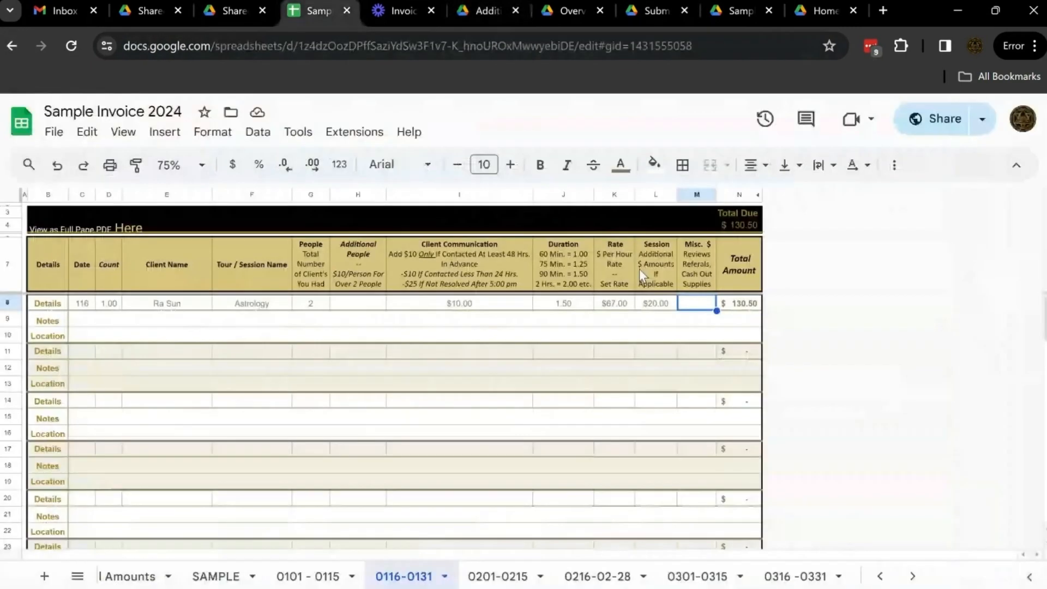
pyautogui.write('10')
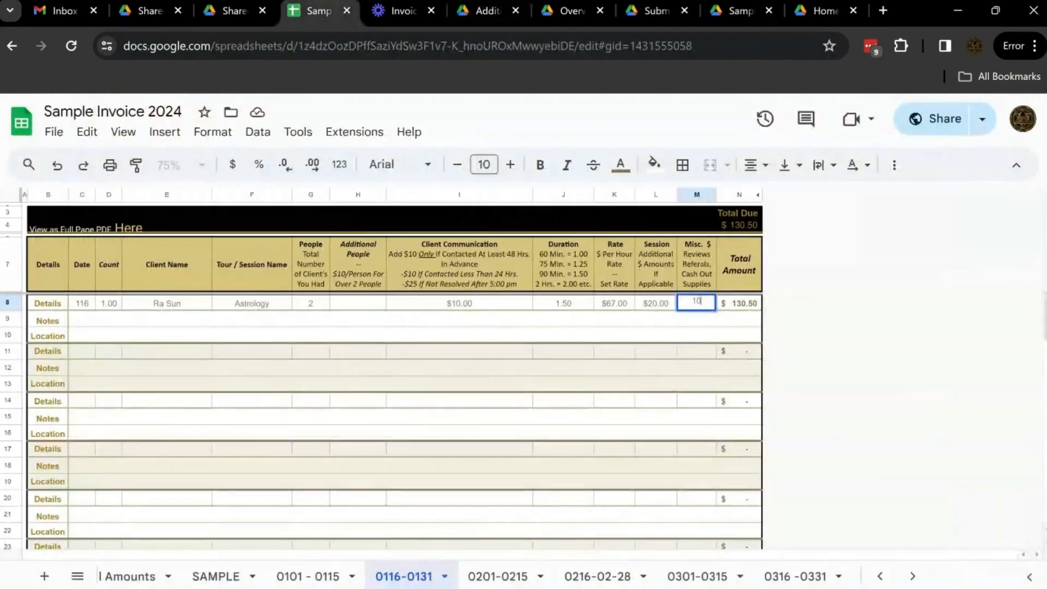
pyautogui.press('Tab')
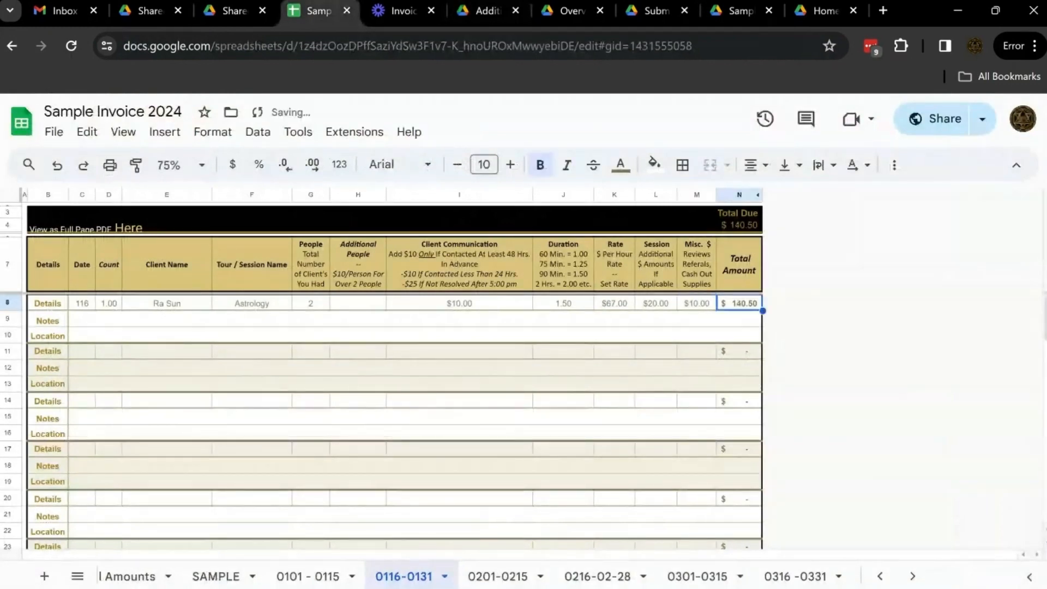
pyautogui.doubleClick(752, 308)
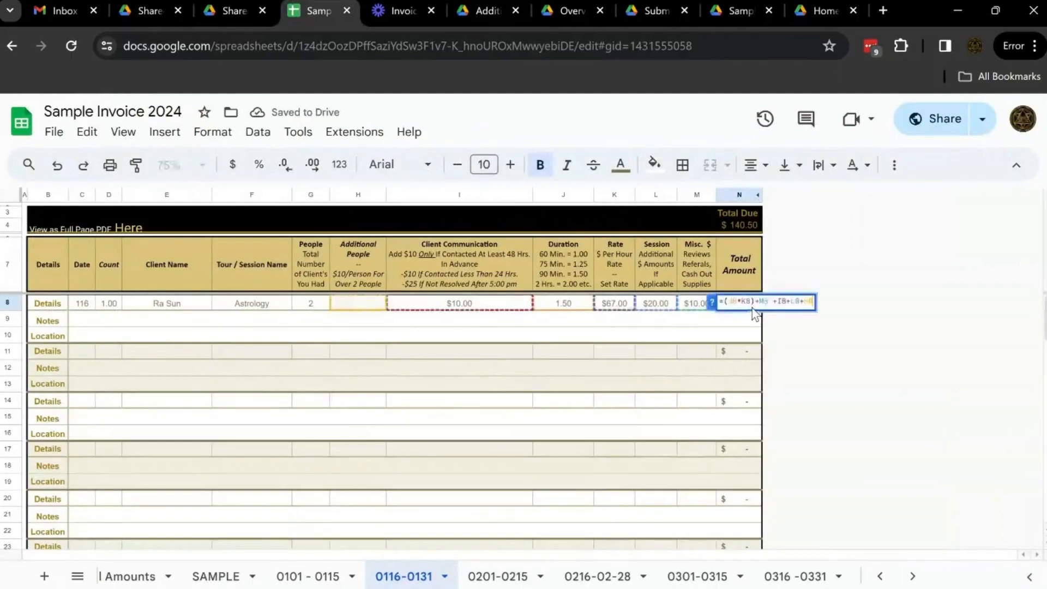
pyautogui.click(656, 337)
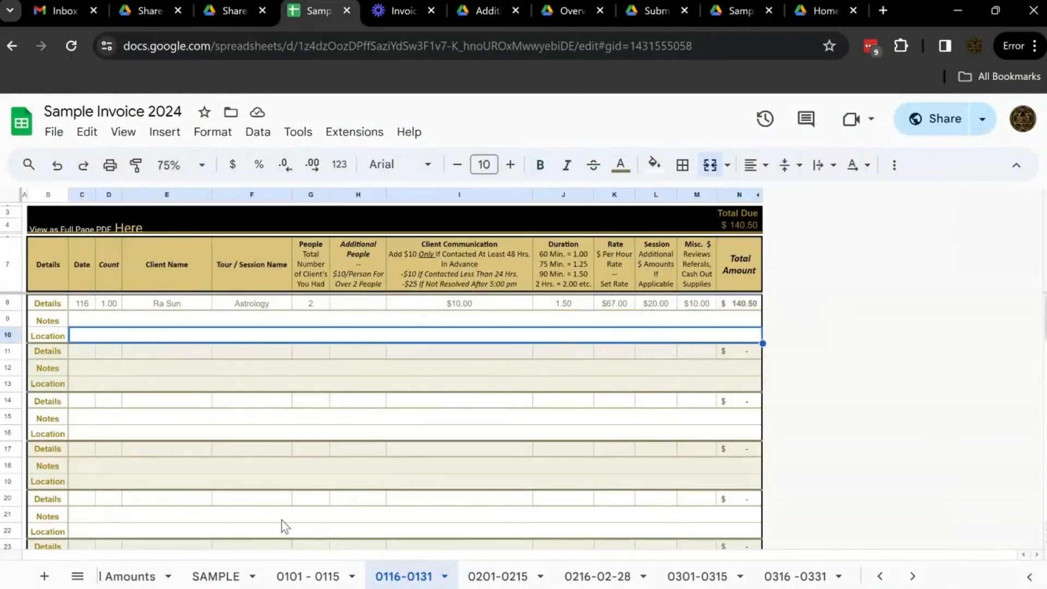
# Examine the Reviews From Previous Month row on the 0101-0115 sheet
pyautogui.click(307, 577)
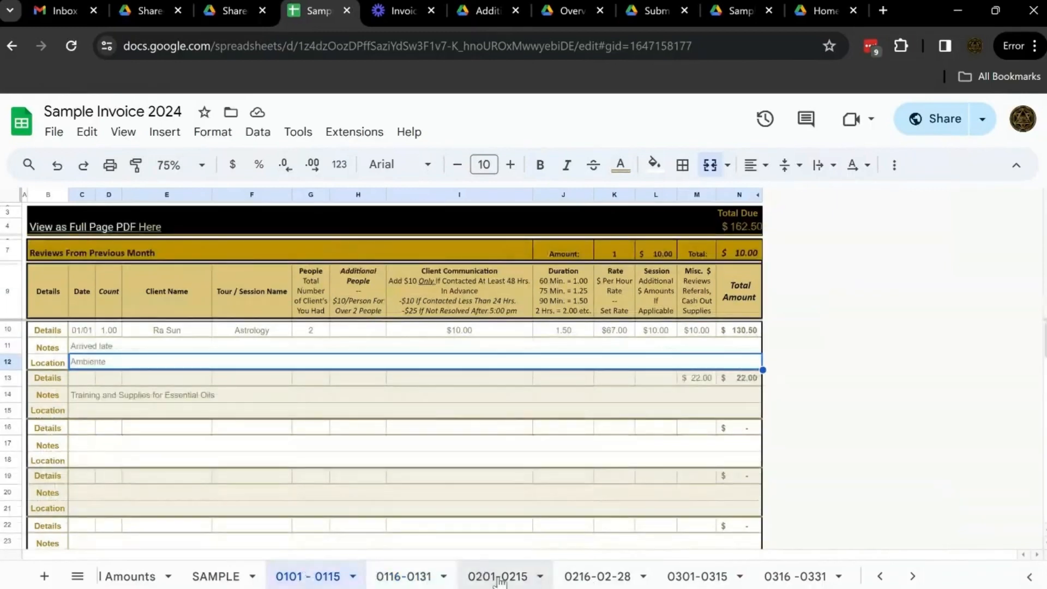
pyautogui.click(7, 256)
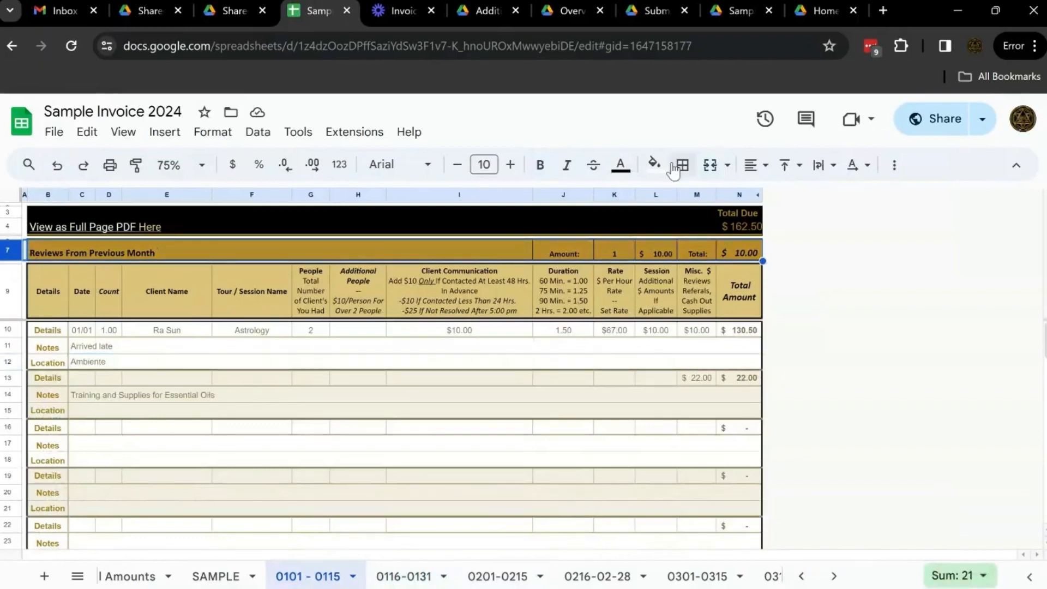
pyautogui.click(616, 251)
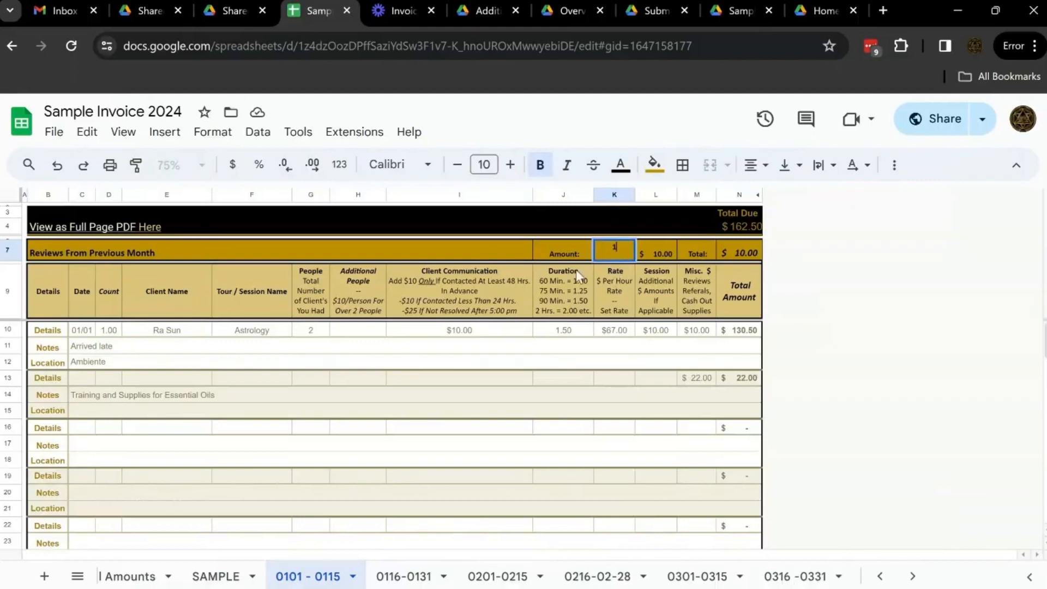
pyautogui.click(656, 312)
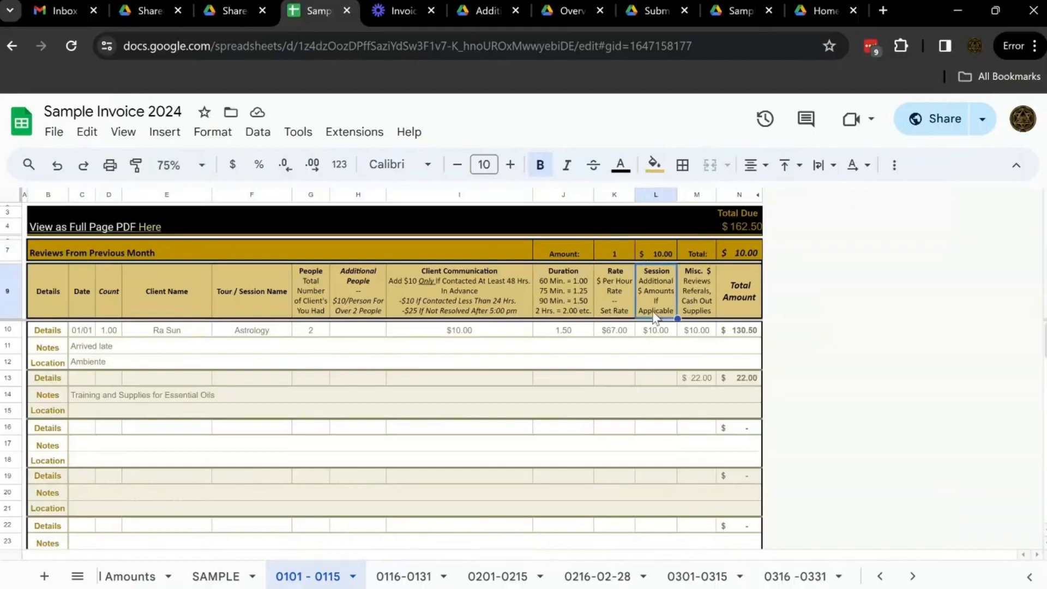
pyautogui.click(612, 250)
pyautogui.click(661, 255)
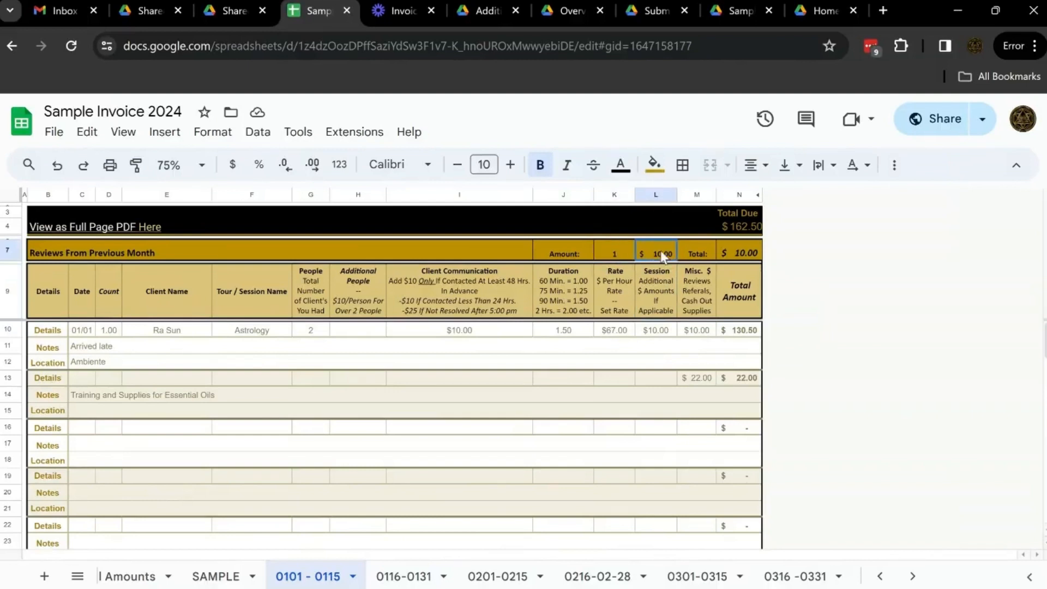
pyautogui.click(736, 252)
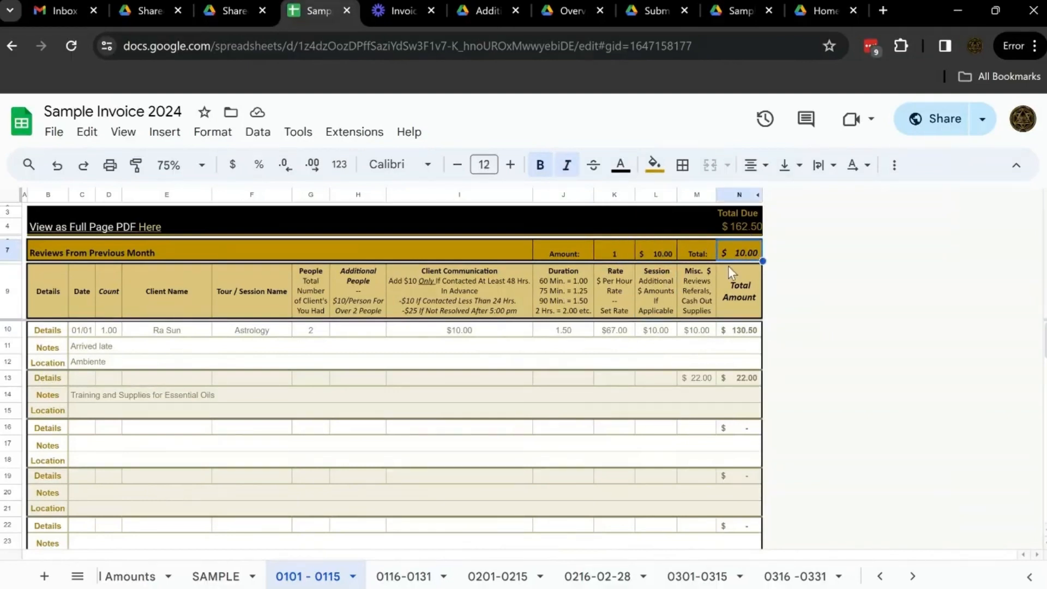
# On the 0116-0131 sheet, enter "Great session" as the first entry's notes and "Ambiente" as its location
pyautogui.click(404, 577)
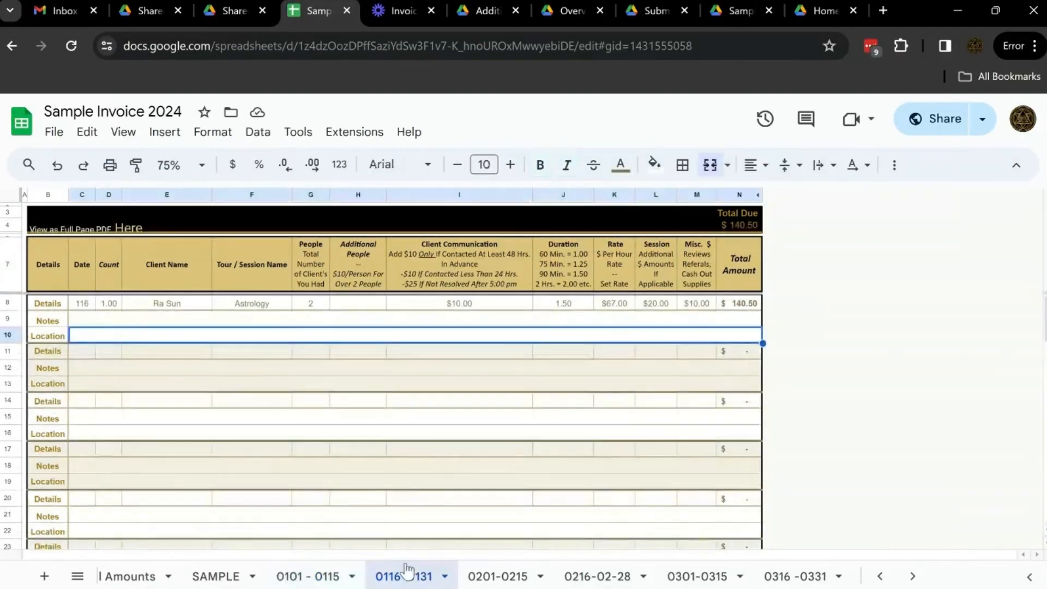
pyautogui.click(96, 321)
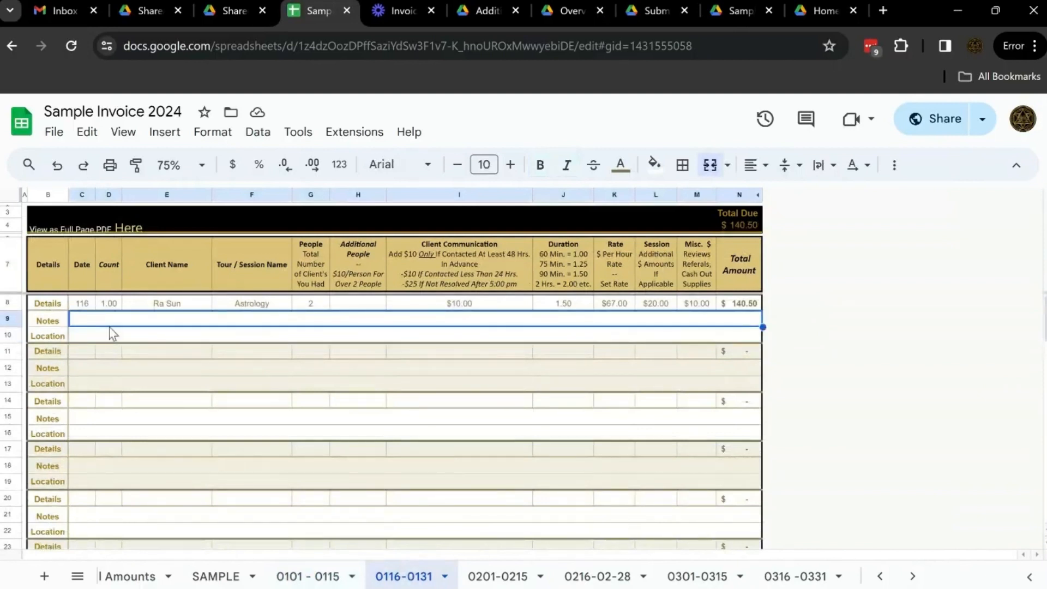
pyautogui.doubleClick(96, 323)
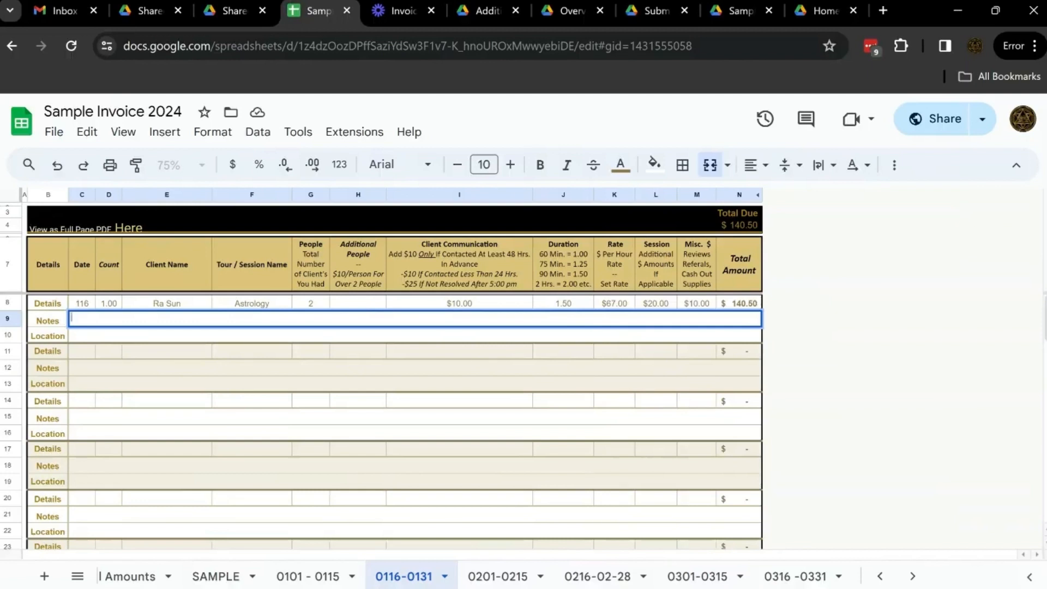
pyautogui.write('Arrived late')
pyautogui.tripleClick(86, 317)
pyautogui.press('BackSpace')
pyautogui.write('Freat')
pyautogui.press('BackSpace')
pyautogui.press('BackSpace')
pyautogui.write('Great session')
pyautogui.press('Return')
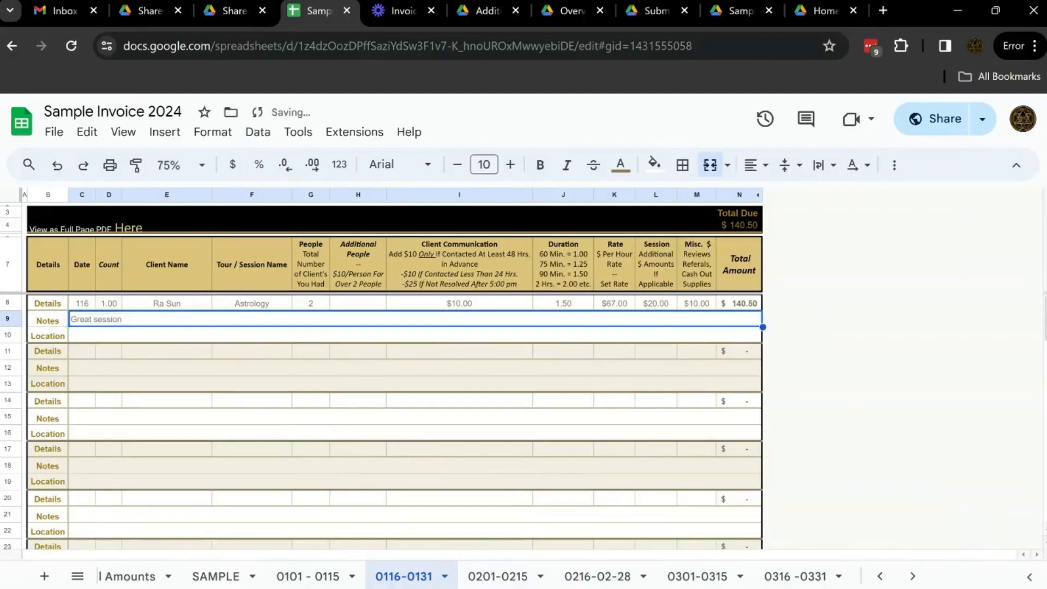
pyautogui.press('Down')
pyautogui.write('Ambiente')
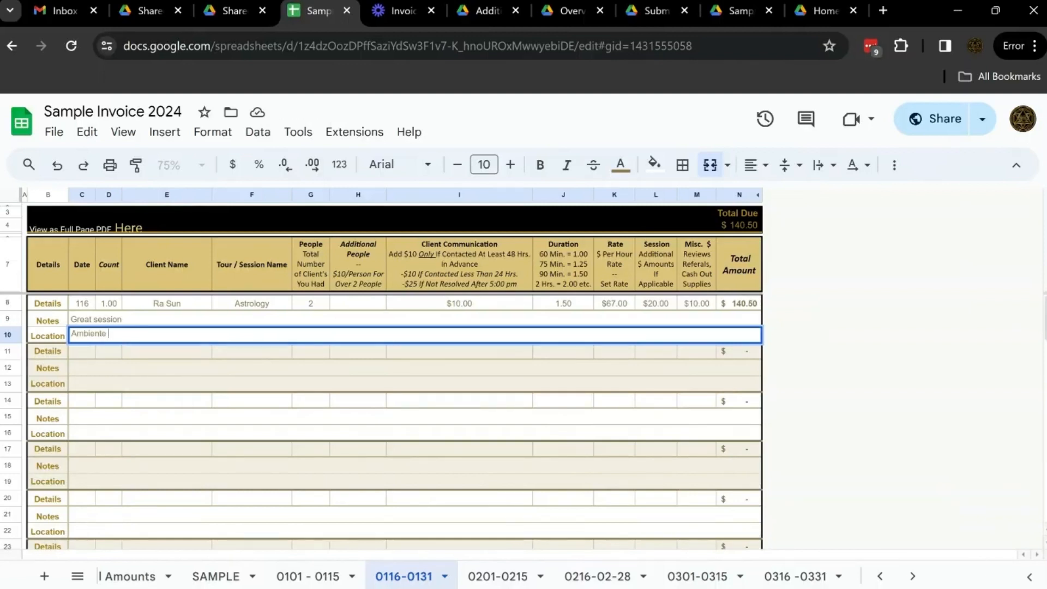
pyautogui.click(106, 306)
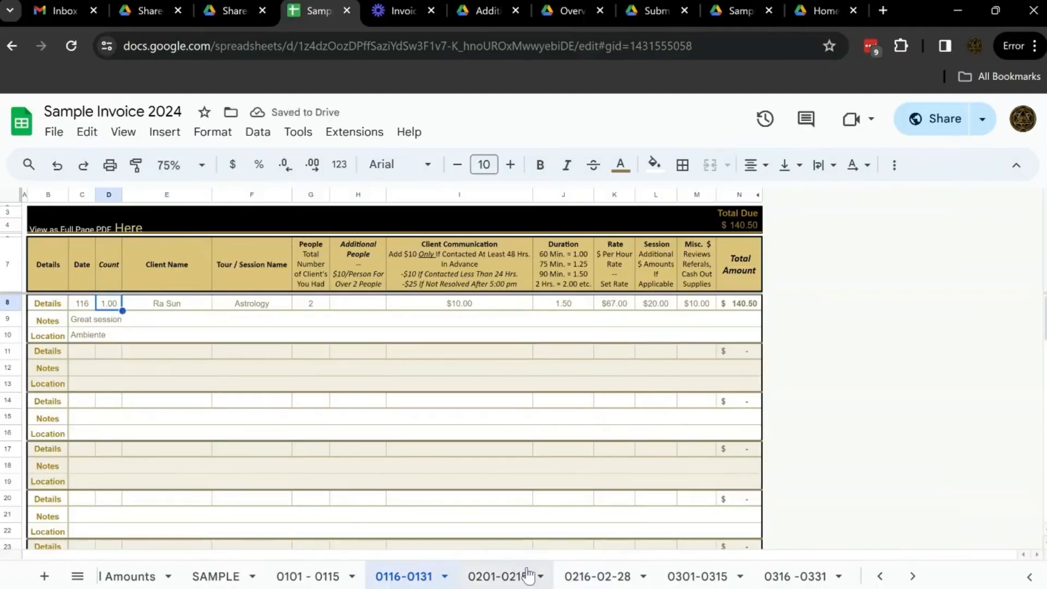
# Examine the Training or Supplies totals and their formula on the Yearly Totals sheet
pyautogui.scroll(-10, 538, 574)
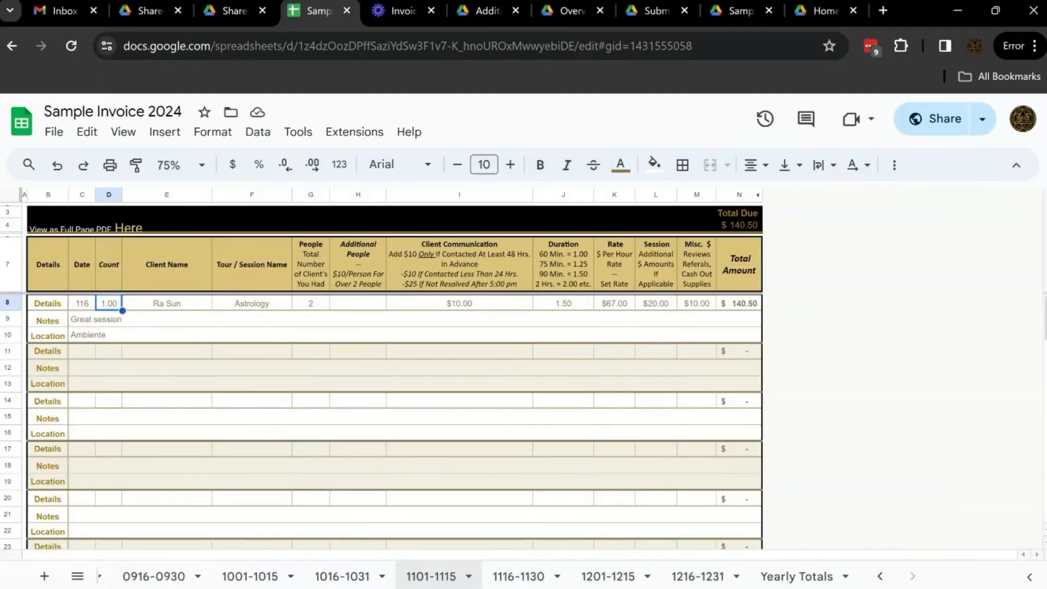
pyautogui.click(789, 577)
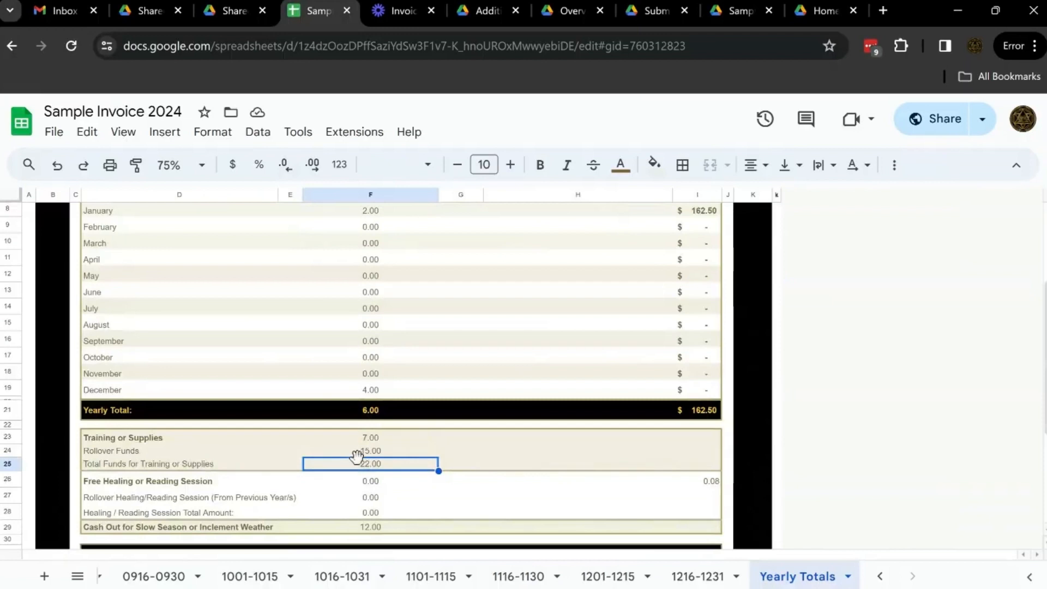
pyautogui.scroll(-1, 372, 425)
pyautogui.click(375, 386)
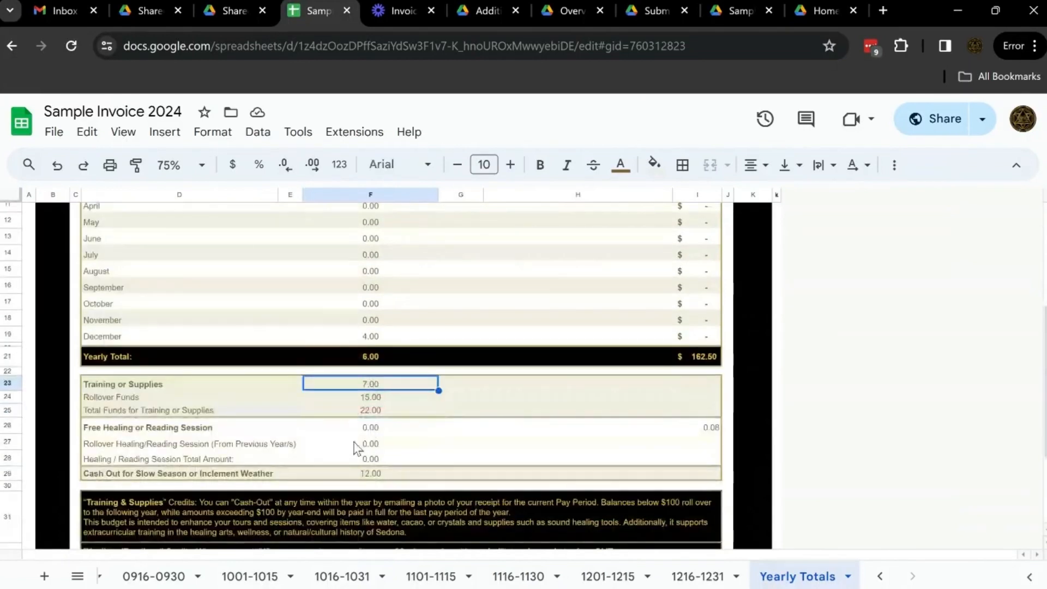
pyautogui.click(371, 400)
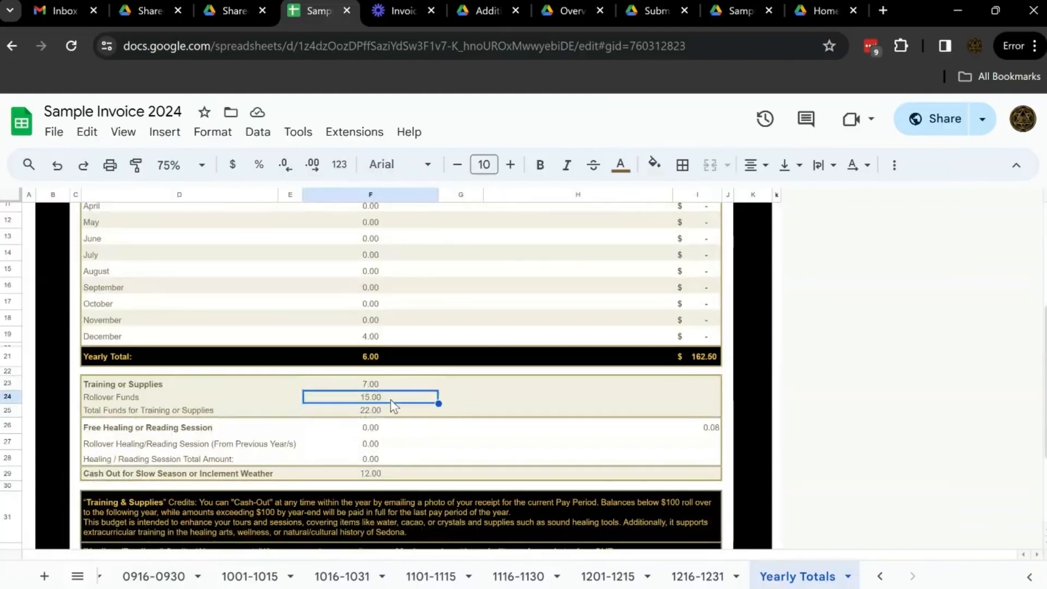
pyautogui.doubleClick(384, 415)
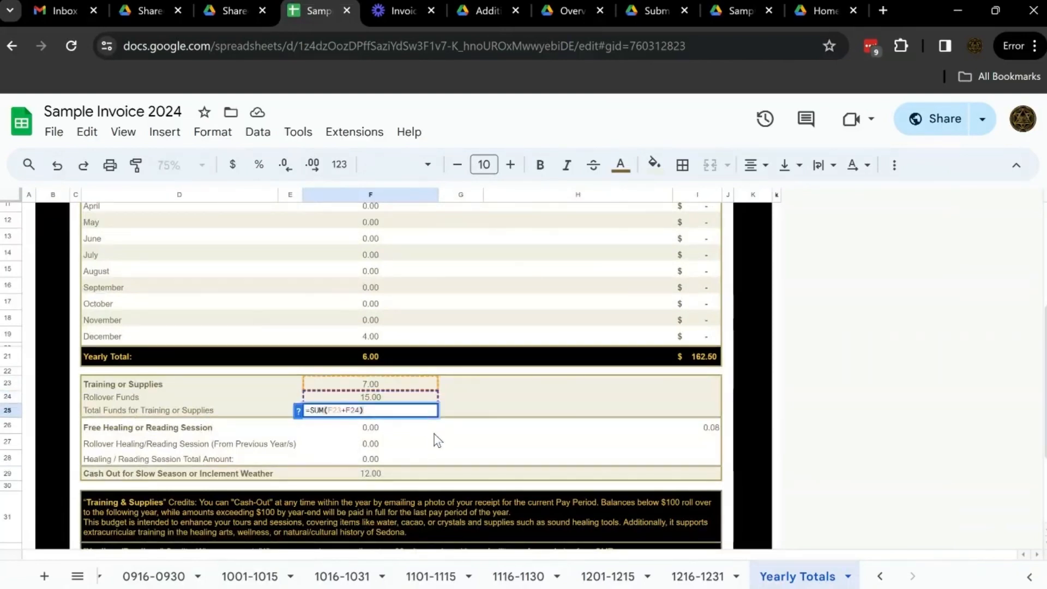
pyautogui.press('Return')
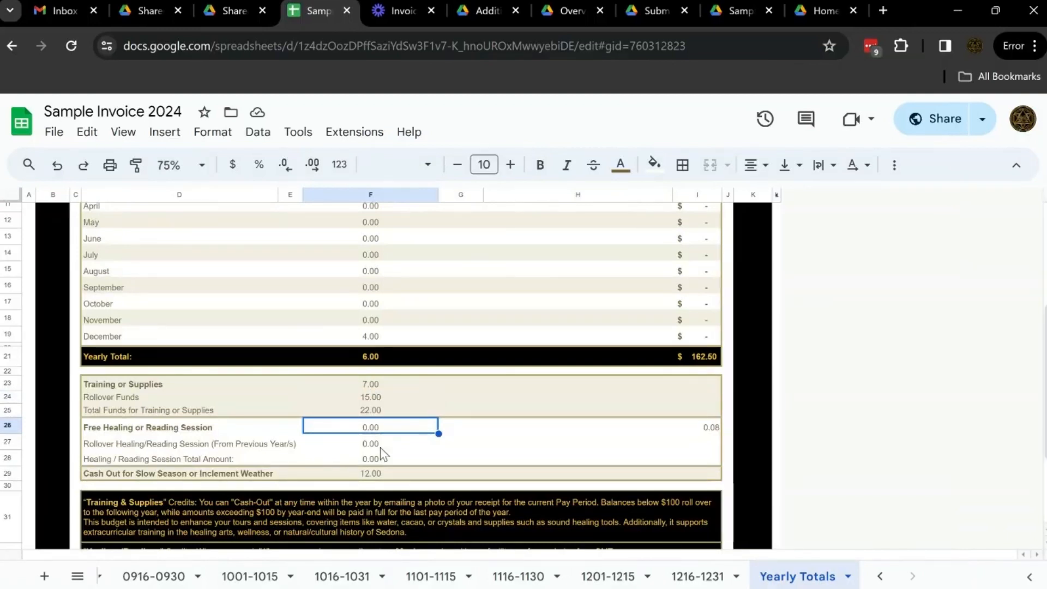
# On the 0116-0131 sheet, paste the essential-oils cash-out note into the second entry's Notes and enter 22 as its misc amount
pyautogui.scroll(10, 260, 578)
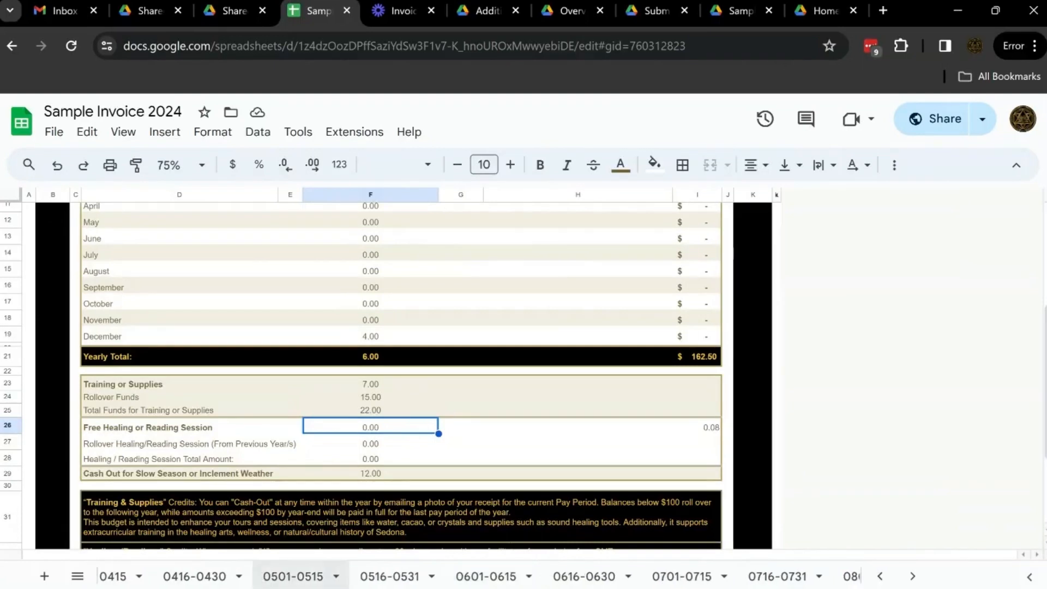
pyautogui.scroll(3, 259, 579)
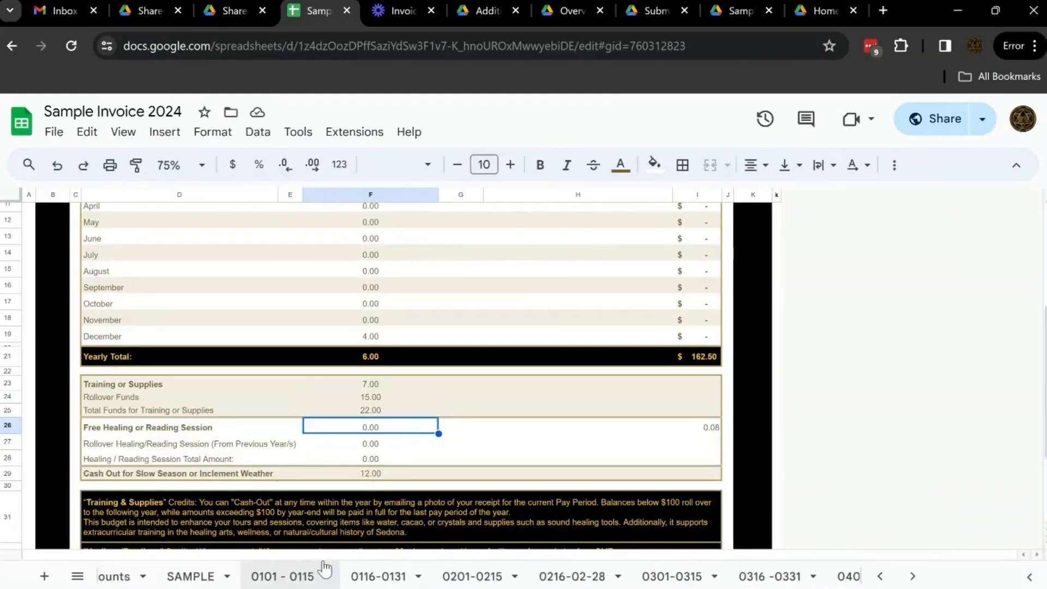
pyautogui.click(374, 580)
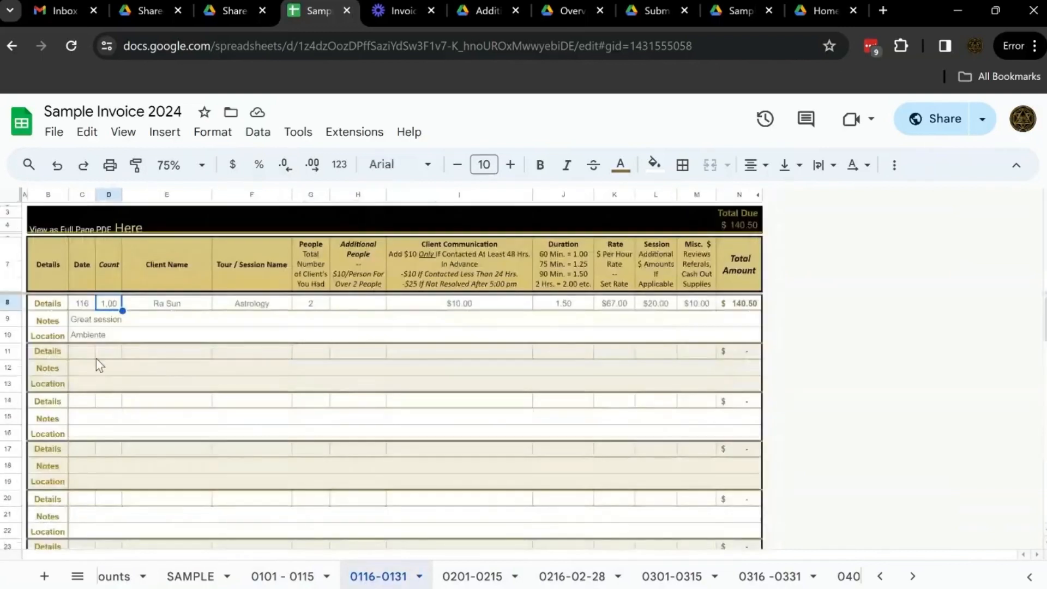
pyautogui.click(92, 371)
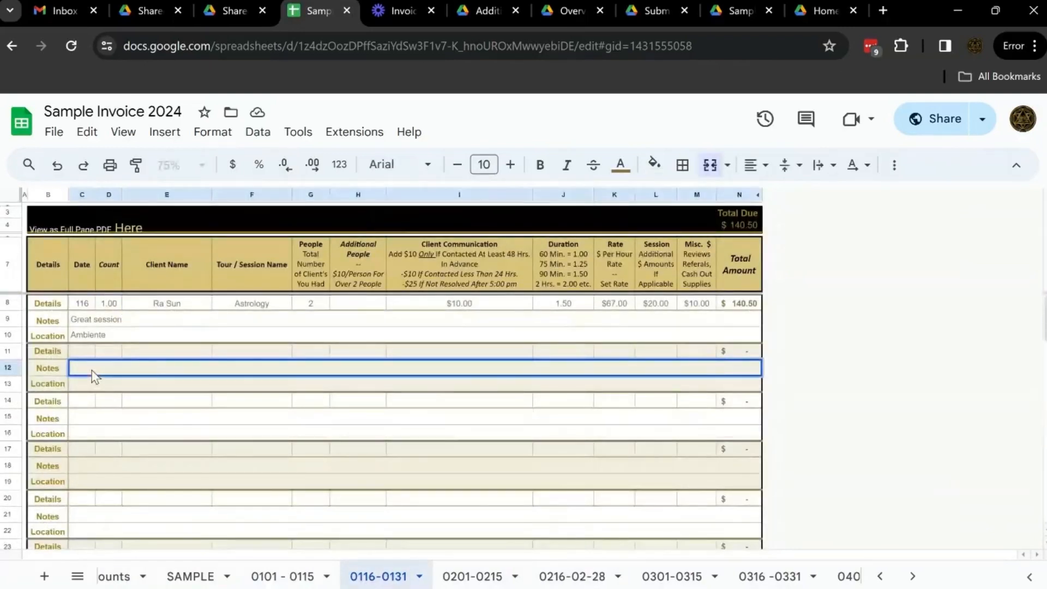
pyautogui.press('Return')
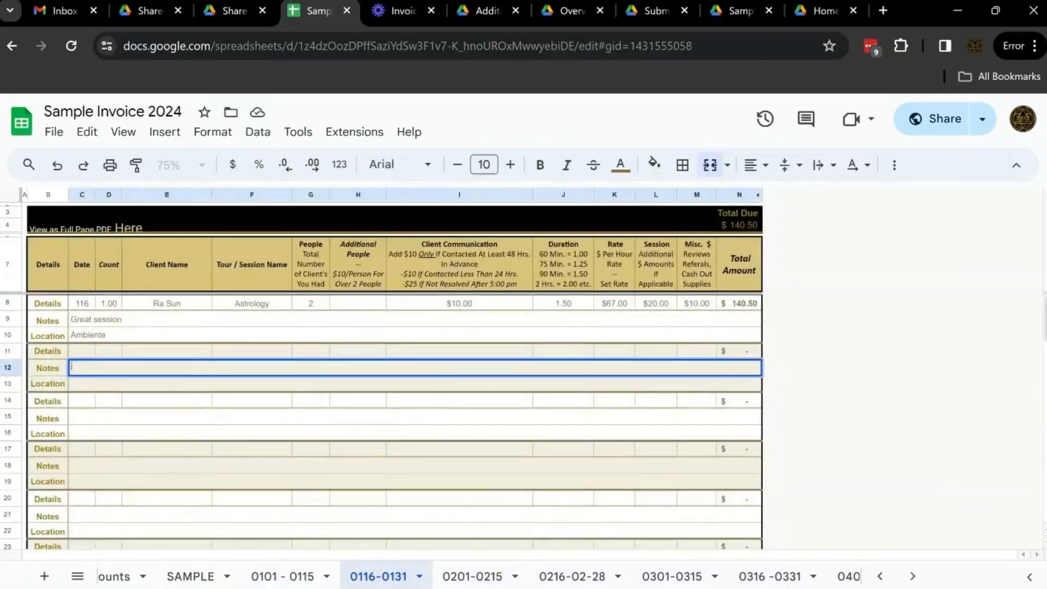
pyautogui.write('Cashout of essential oils from training/supplies')
pyautogui.doubleClick(683, 352)
pyautogui.write('22')
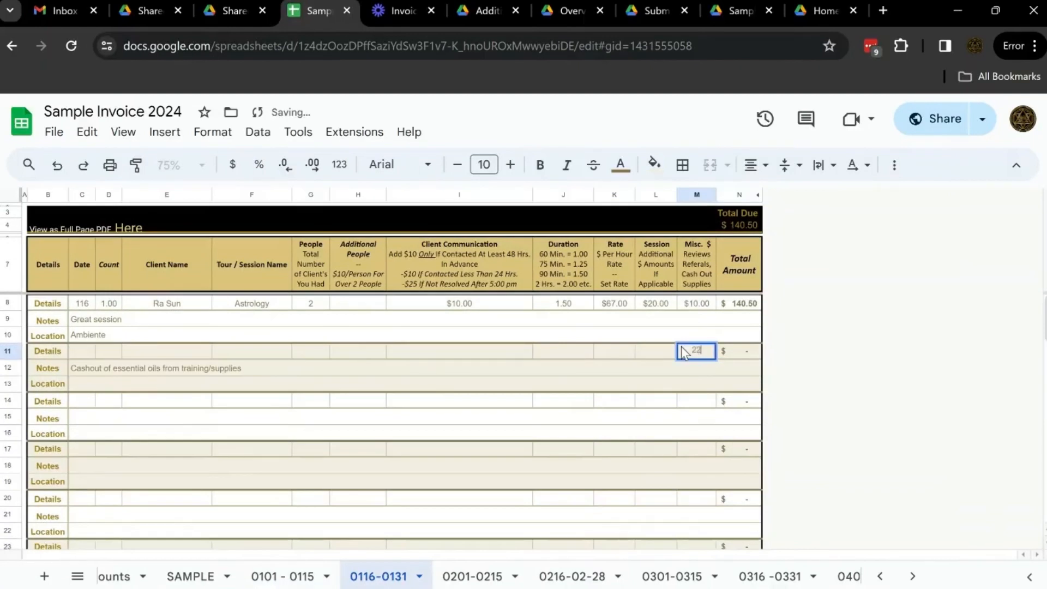
pyautogui.press('Tab')
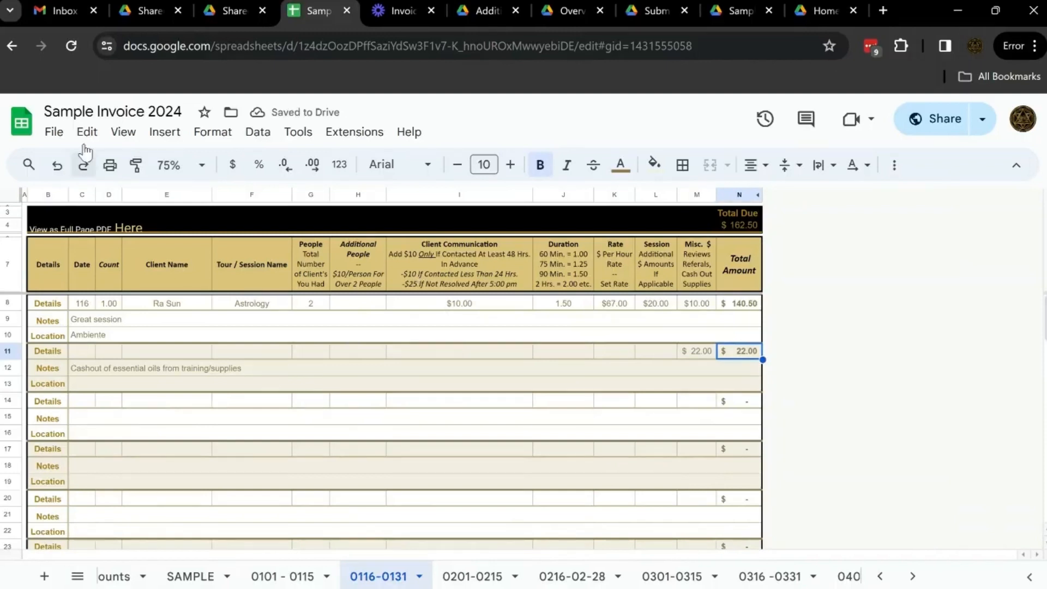
# Share the workbook with Sedona Mystical Experiences LLC as Editor, adding the message "Cash out for supplies."
pyautogui.click(55, 134)
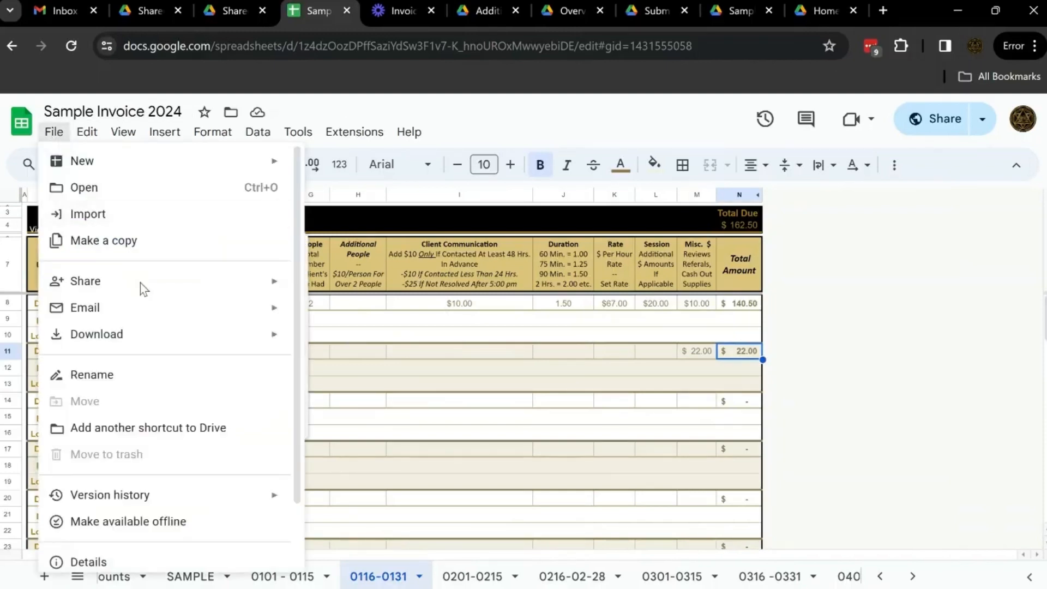
pyautogui.moveTo(140, 285)
pyautogui.click(338, 297)
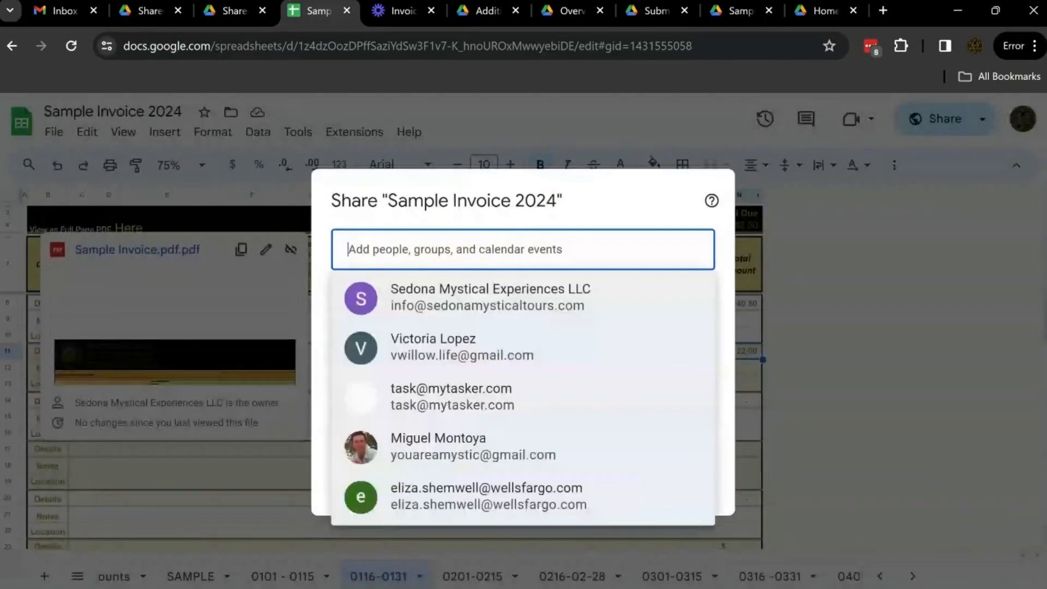
pyautogui.write('sed')
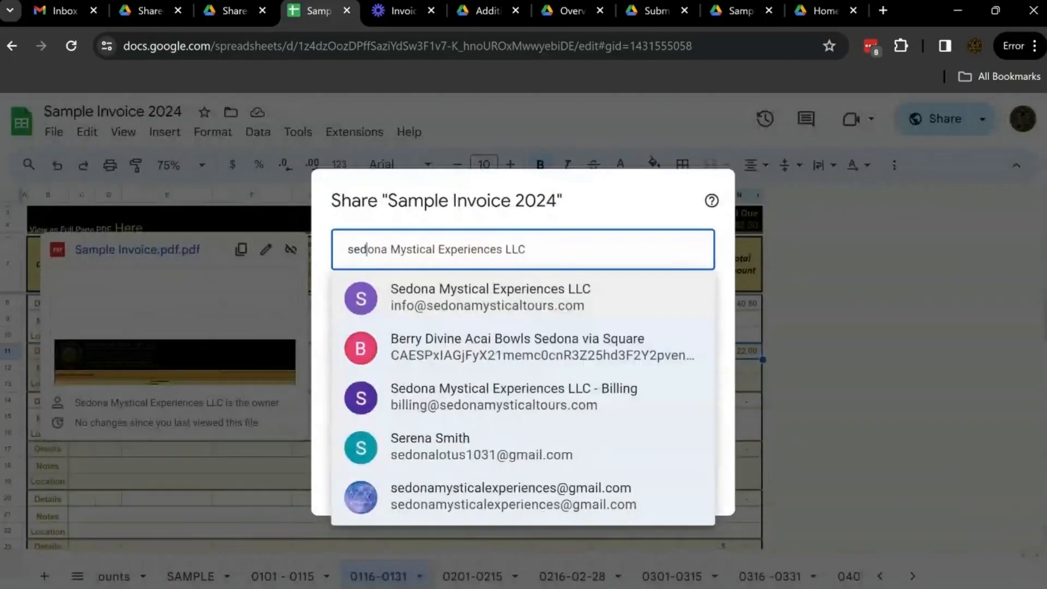
pyautogui.press('Return')
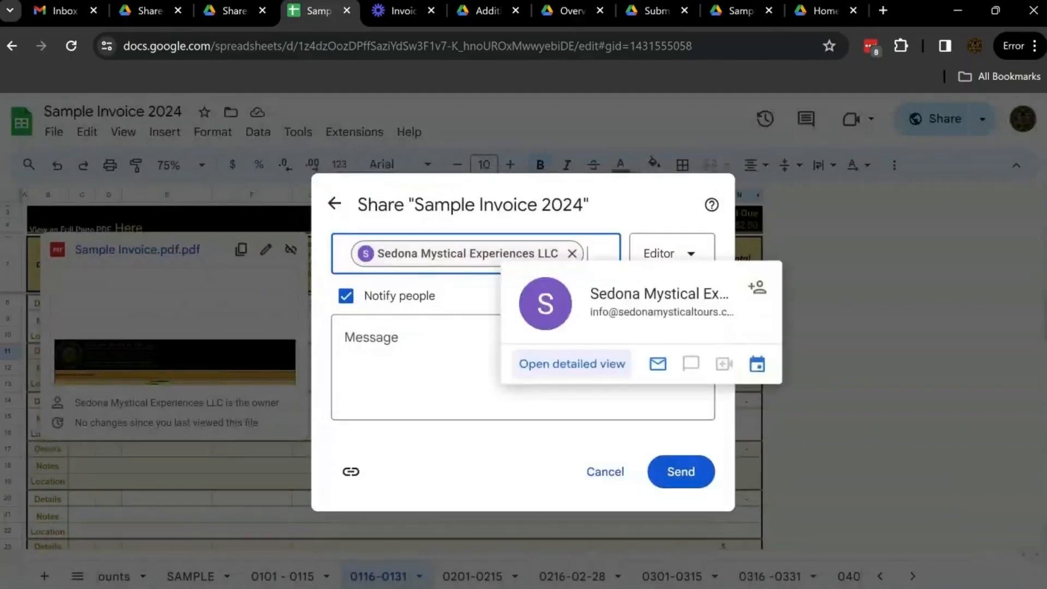
pyautogui.click(371, 338)
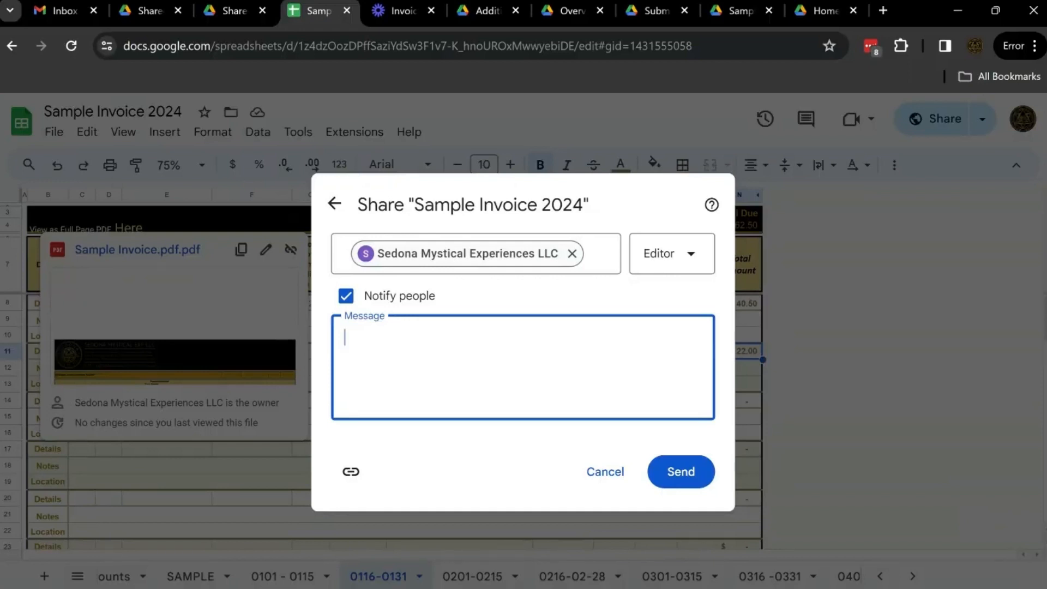
pyautogui.write('Cash out for supplies.')
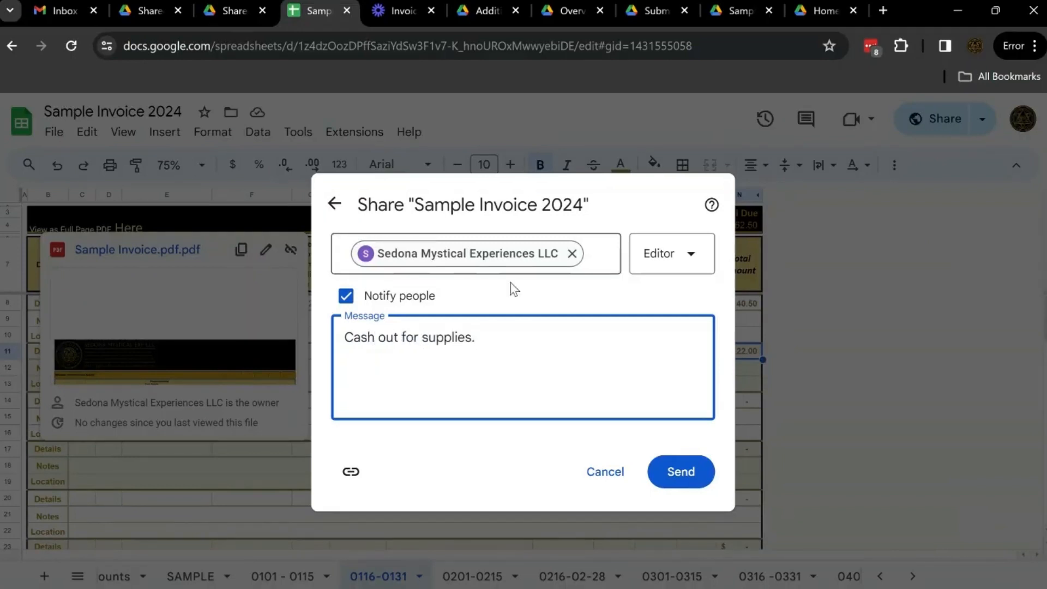
pyautogui.click(667, 481)
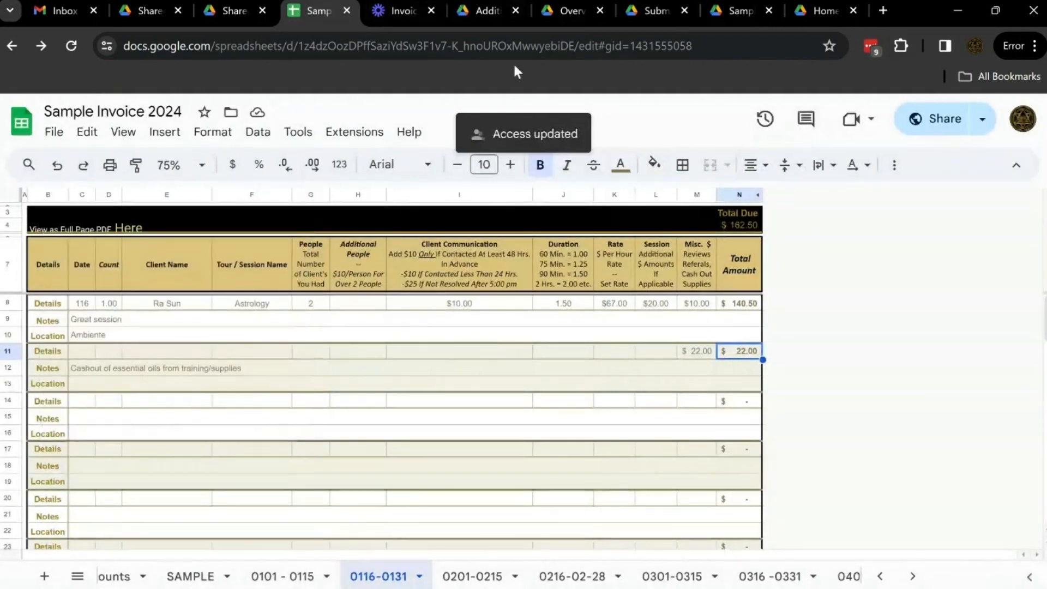
# Browse the reference documents and select the billing e-mail address in the Overview & Considerations document
pyautogui.click(484, 12)
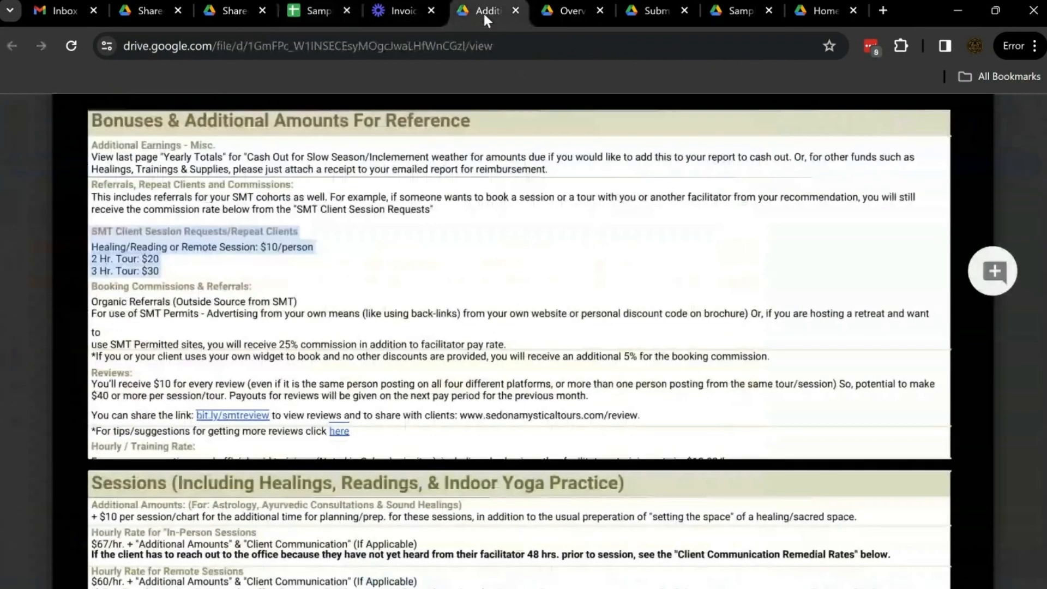
pyautogui.click(562, 11)
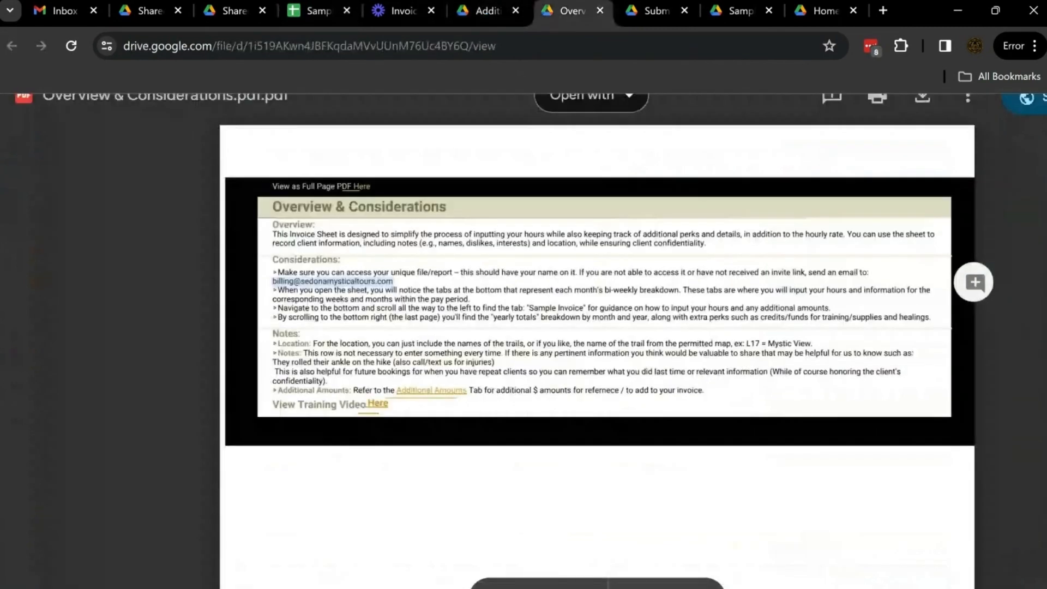
pyautogui.click(650, 13)
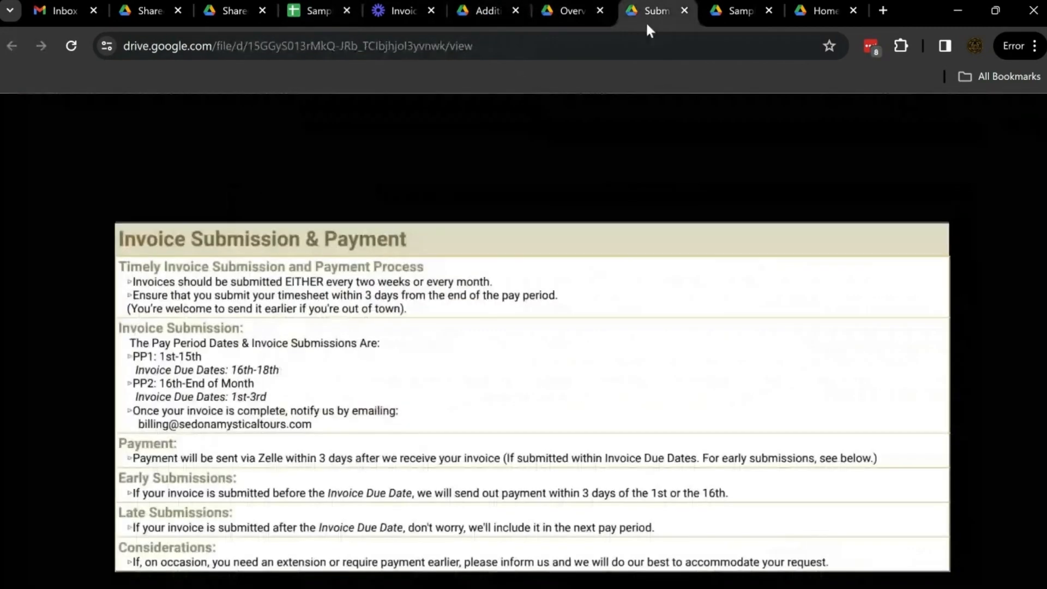
pyautogui.scroll(-1, 532, 349)
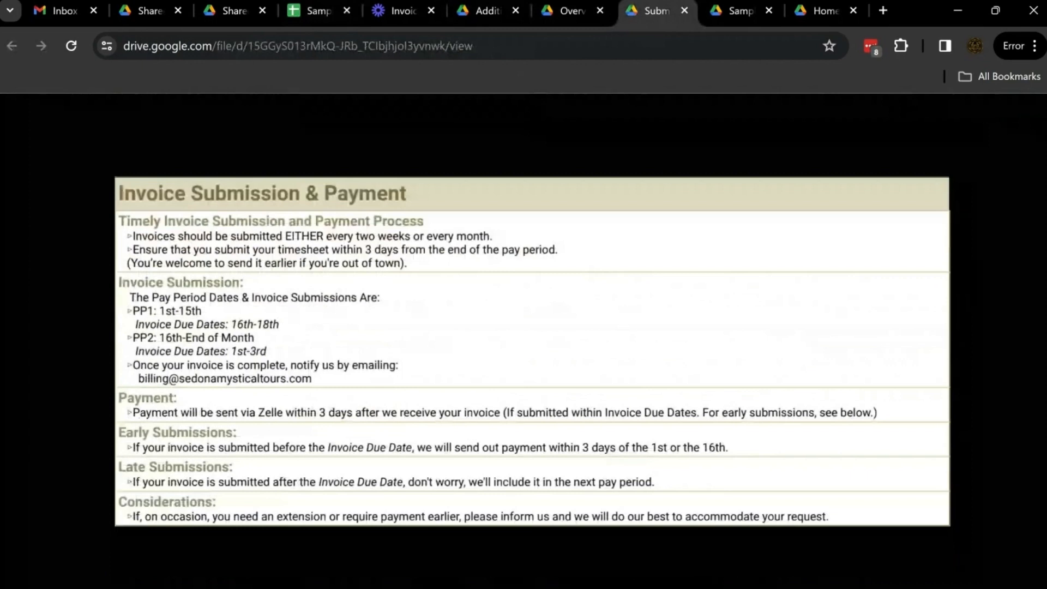
pyautogui.hotkey('ctrl', 'shift', 'Tab')
pyautogui.moveTo(390, 272); pyautogui.dragTo(370, 284)
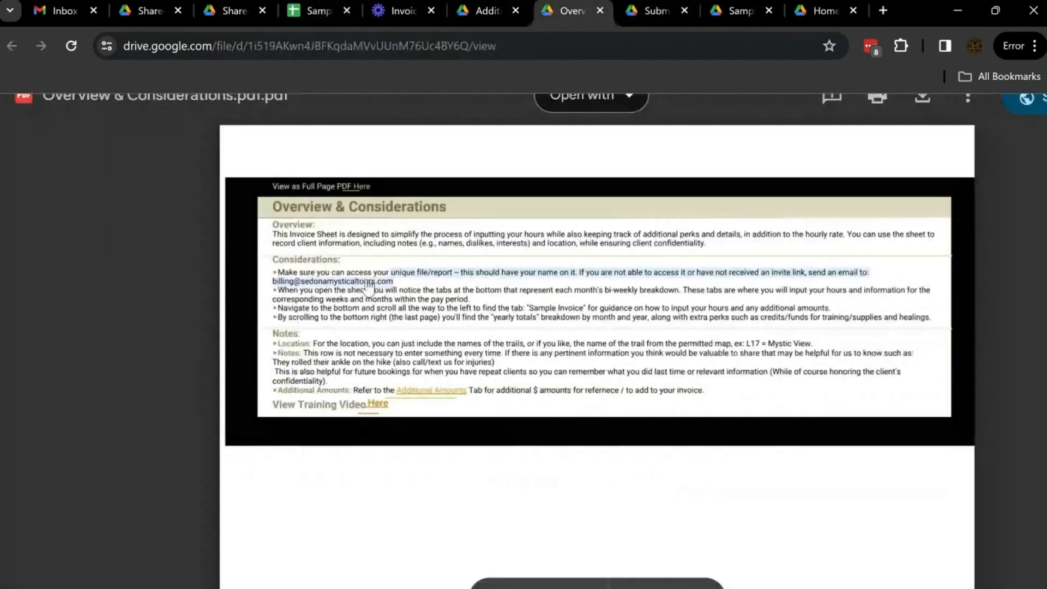
pyautogui.doubleClick(370, 282)
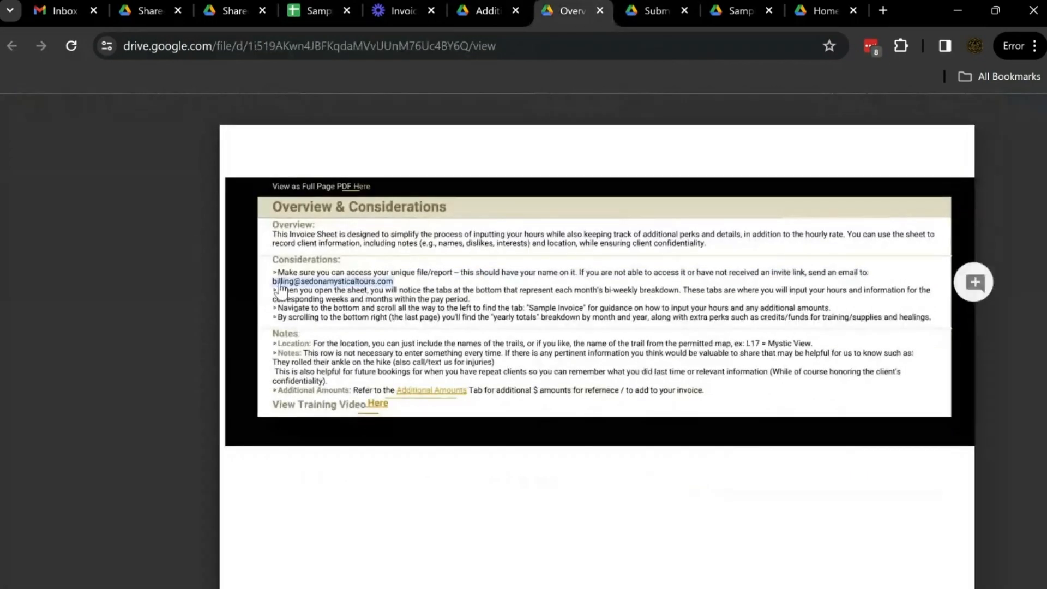